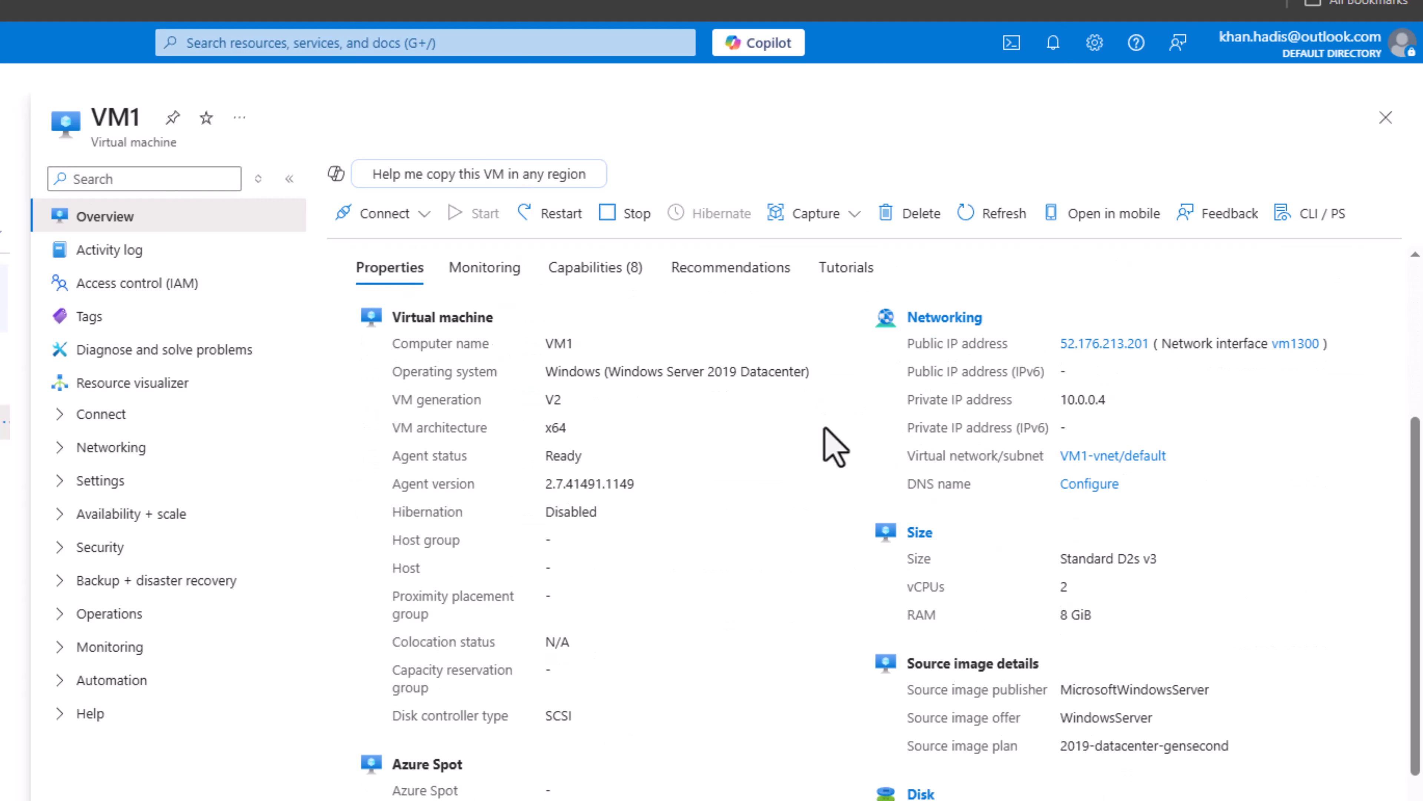
Step: Open VM1's network settings and review the network interface details and the inbound port rules of VM1-nsg
scroll(811, 483, up, 10)
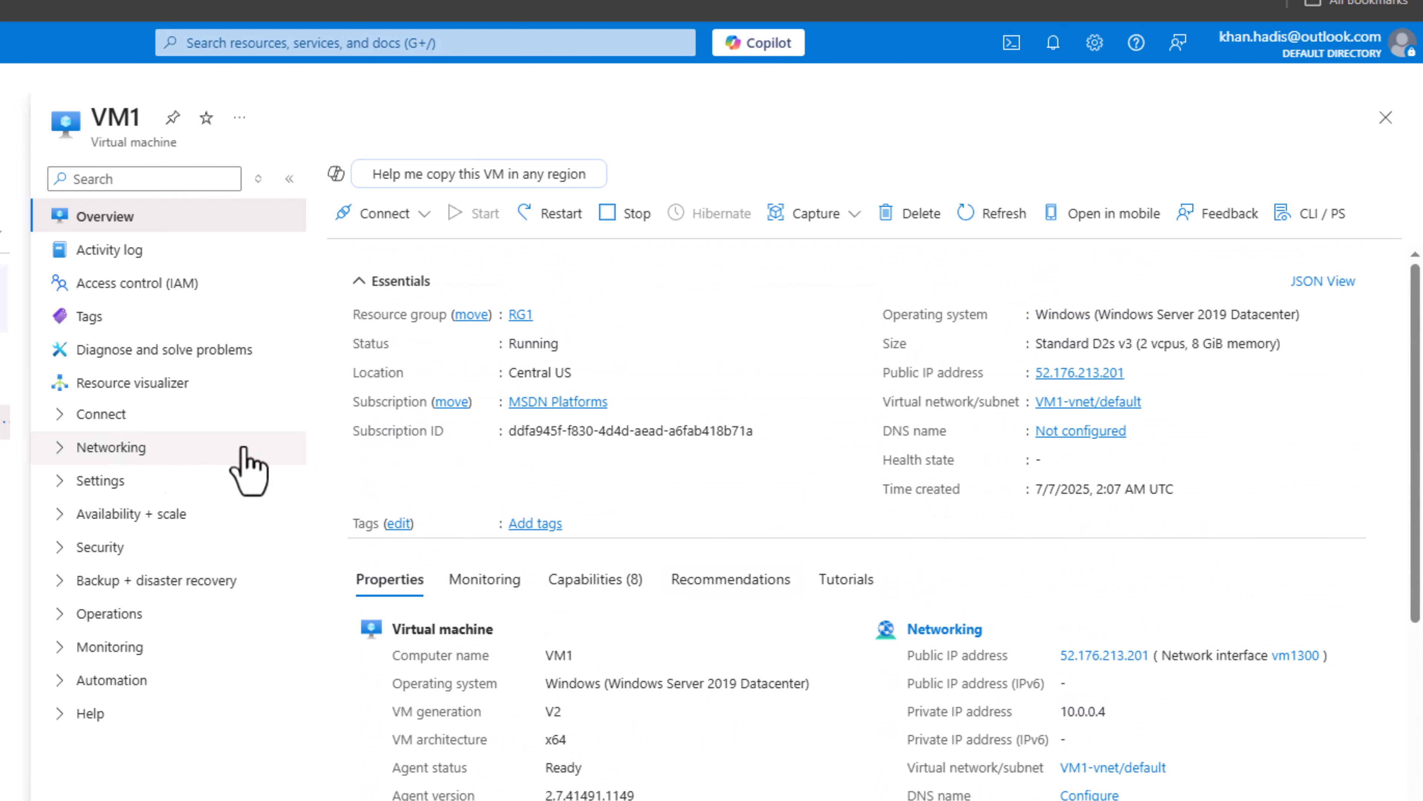
click(60, 448)
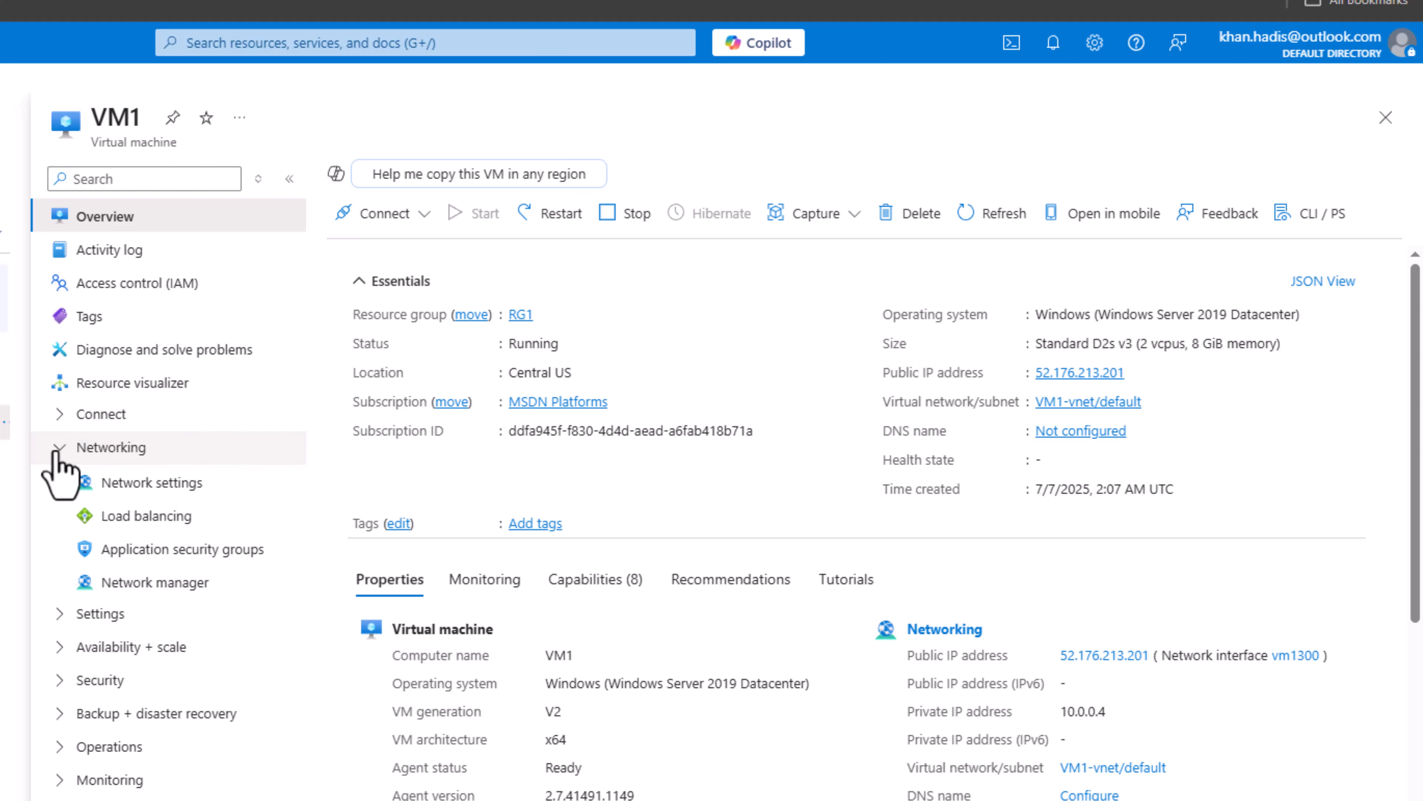
click(130, 488)
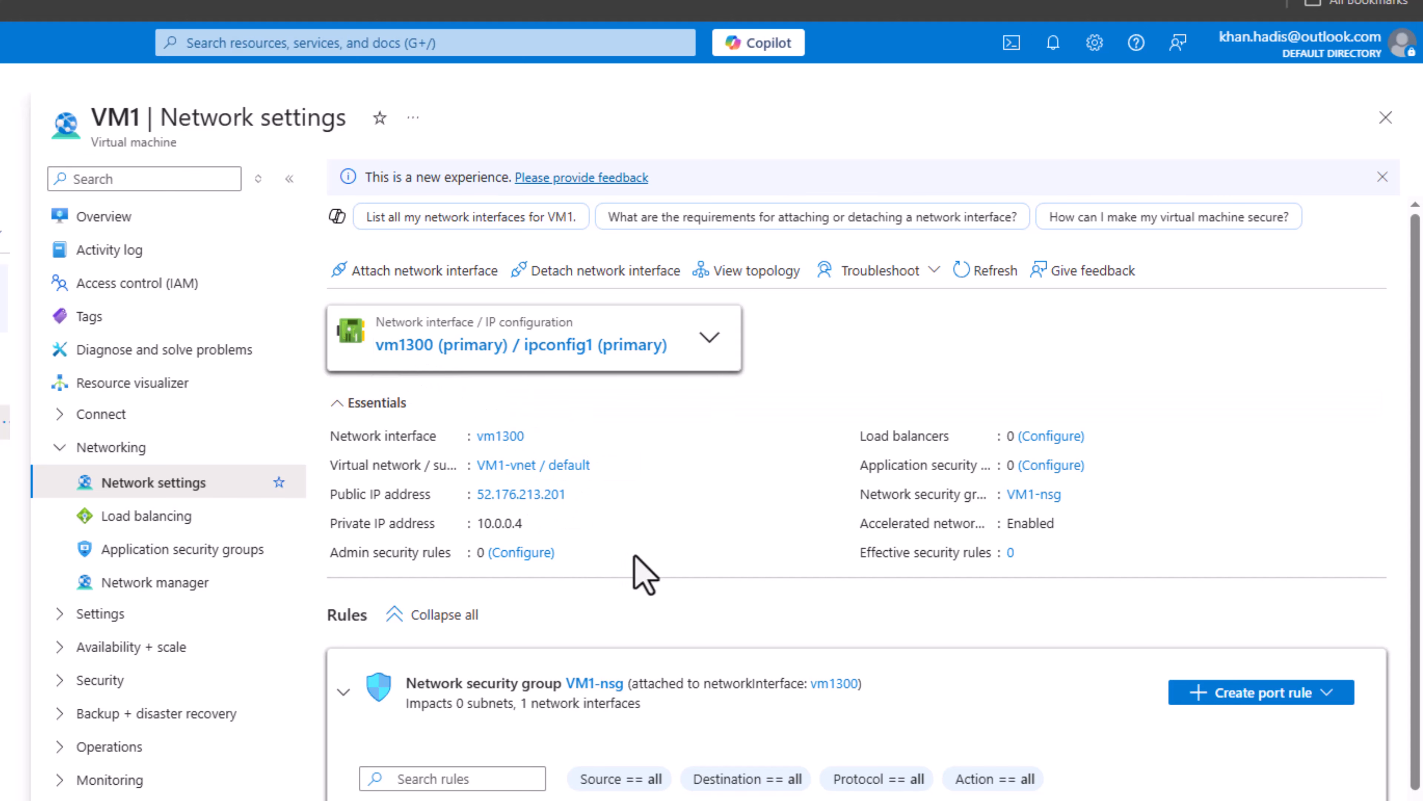
scroll(636, 558, down, 3)
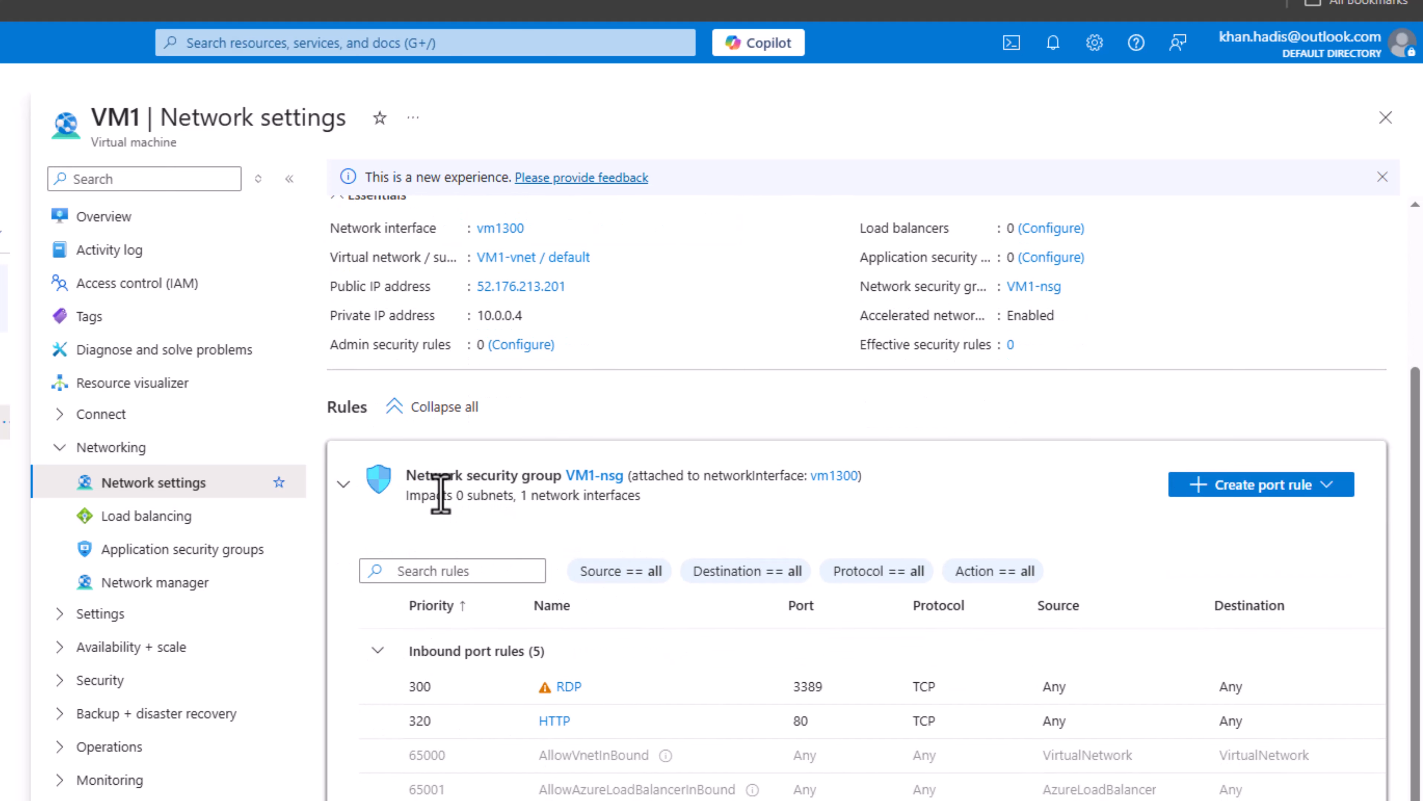
scroll(617, 673, down, 2)
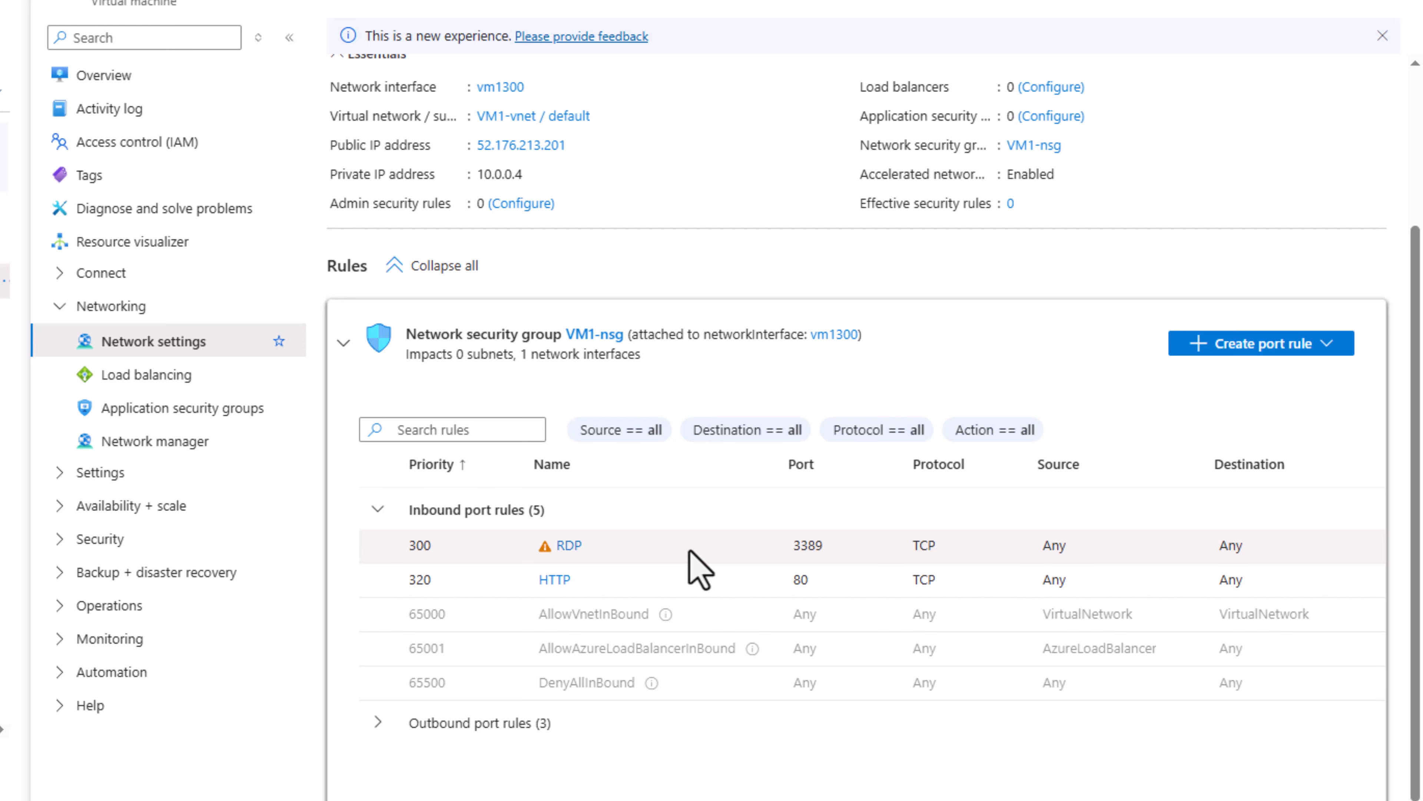
Step: Examine the OS and data disks in VM1's settings and return to the virtual machine's overview
click(60, 484)
click(134, 523)
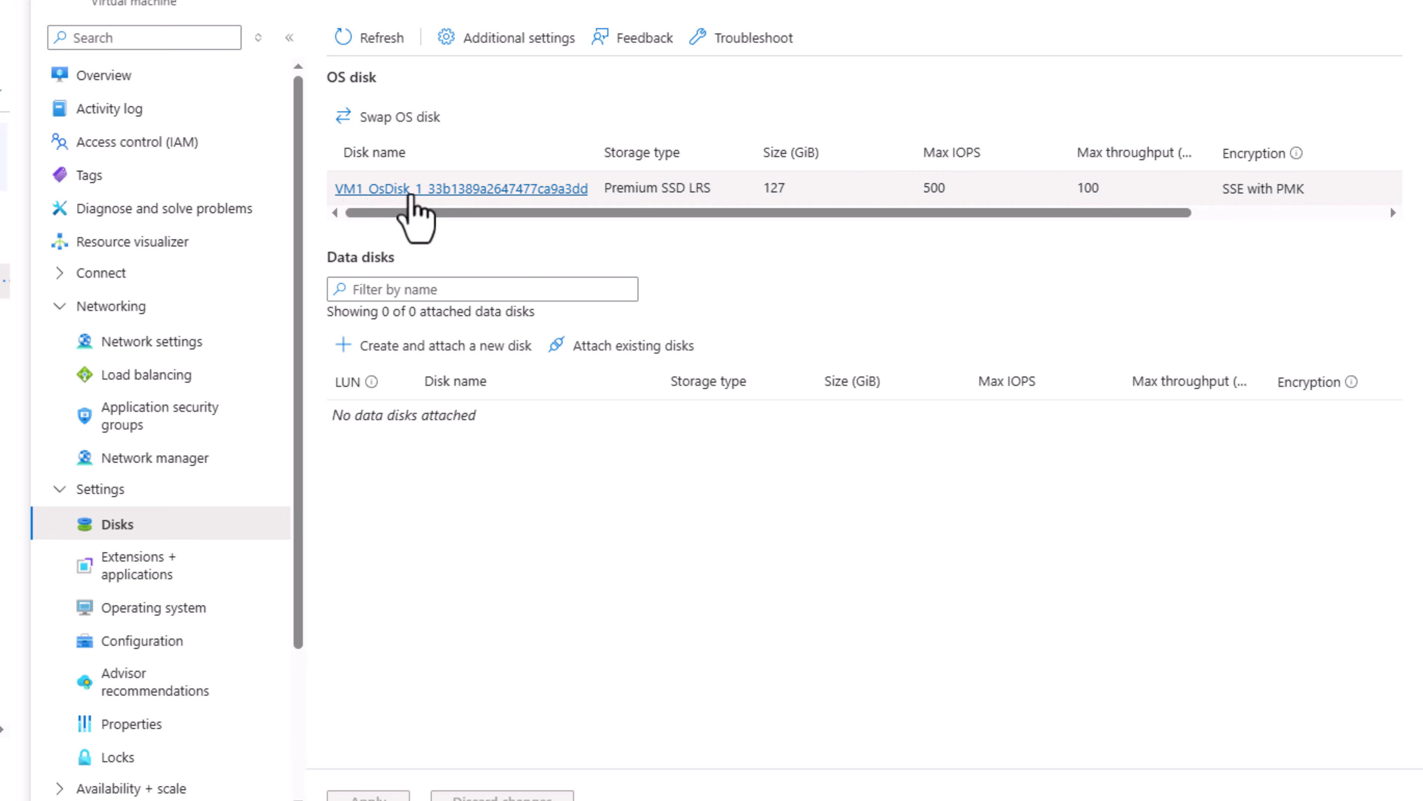
click(122, 84)
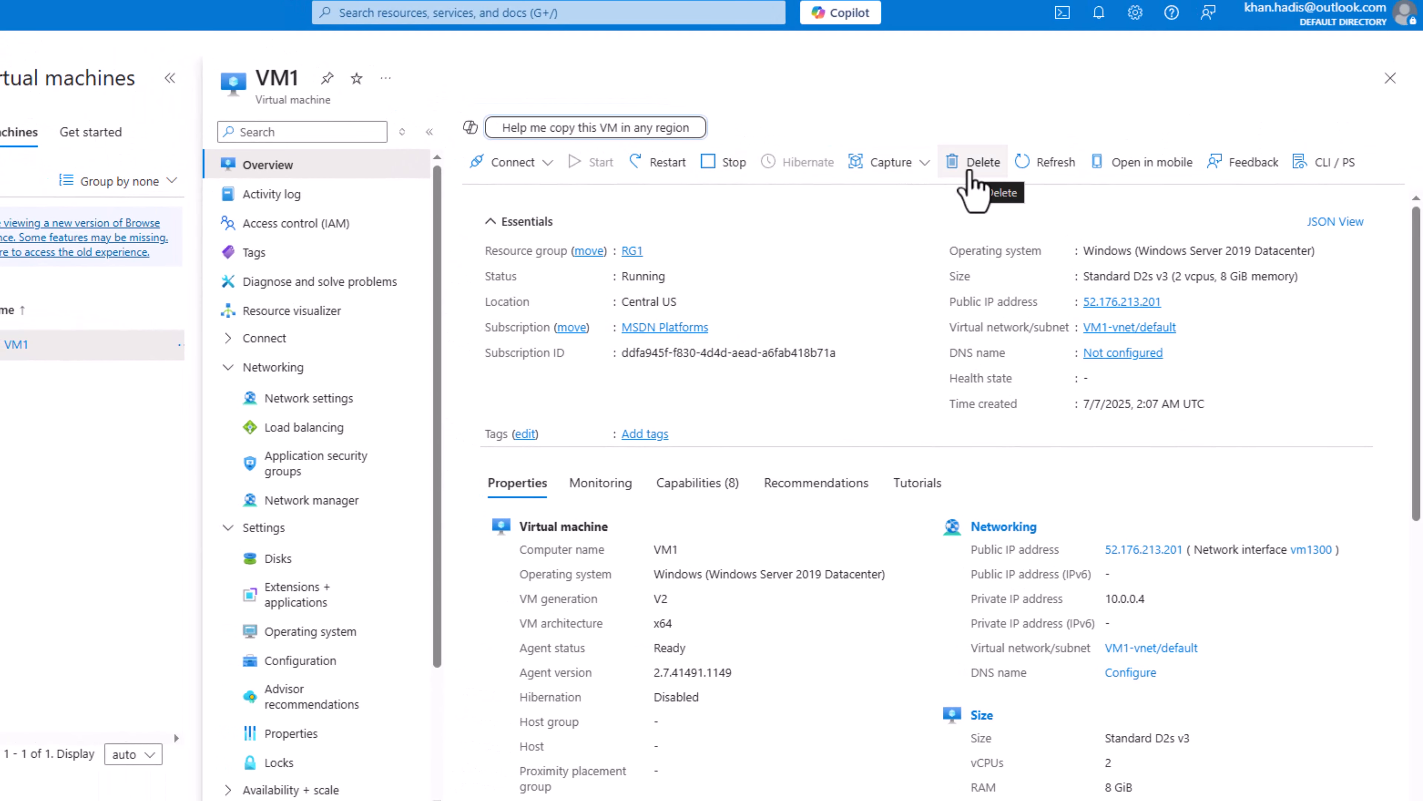
click(970, 167)
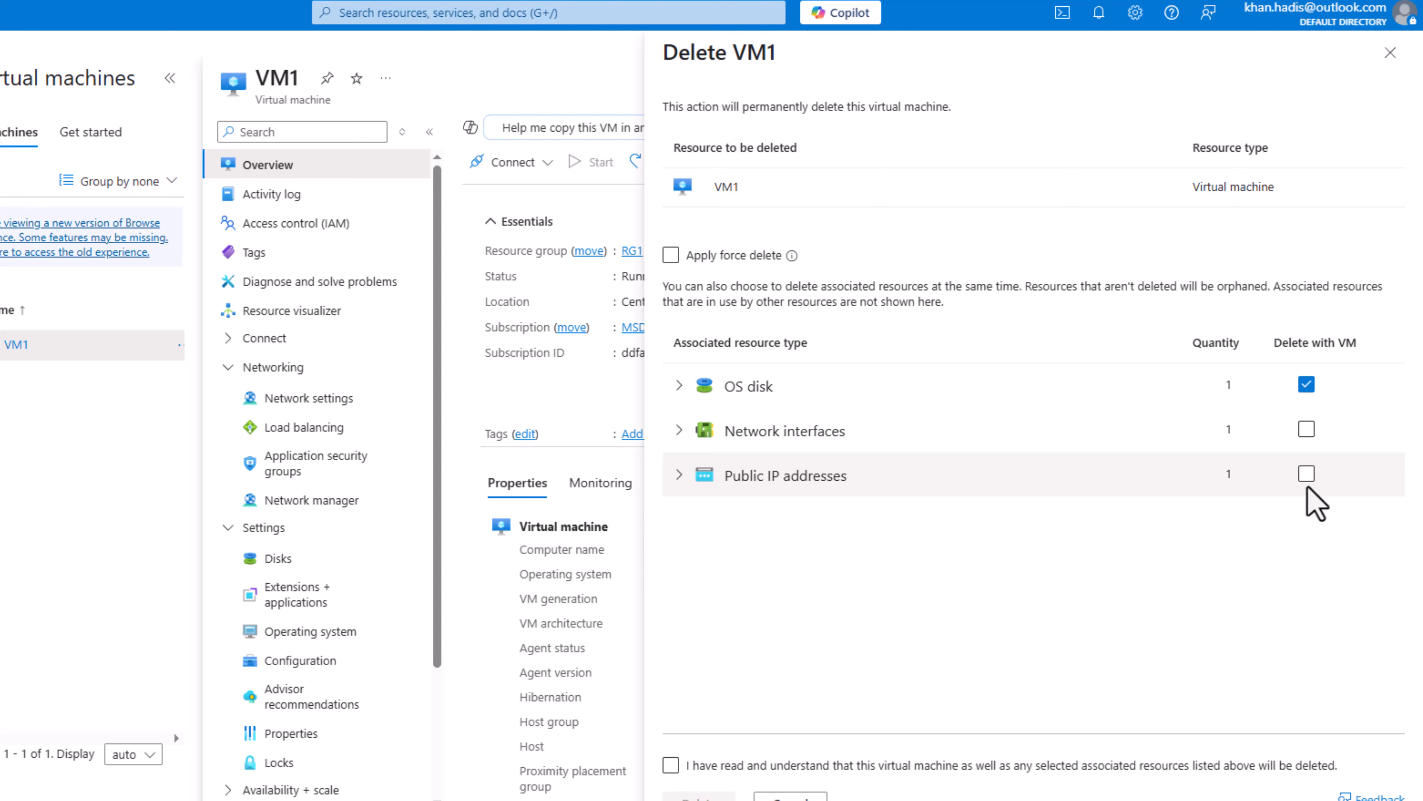
click(1306, 385)
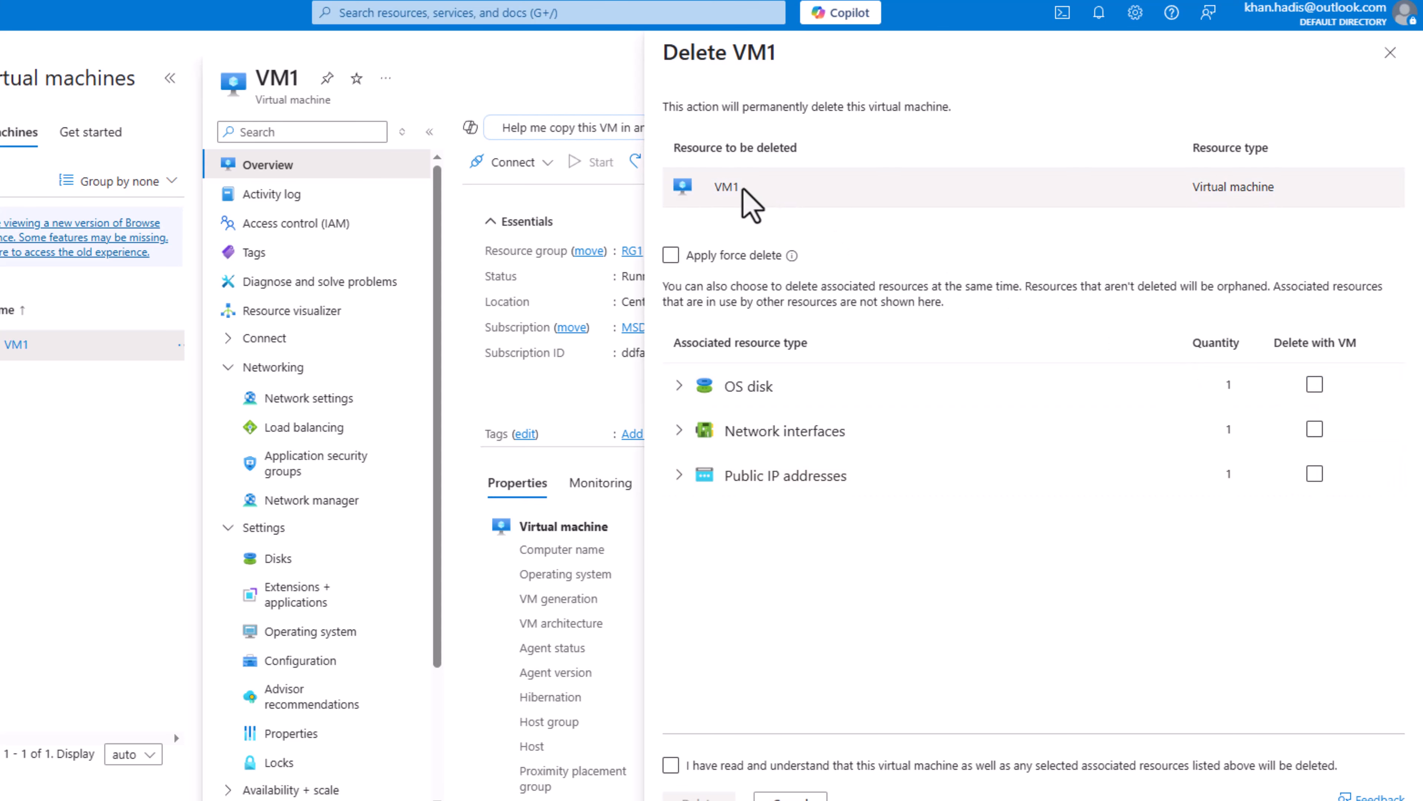
scroll(672, 701, down, 1)
click(670, 732)
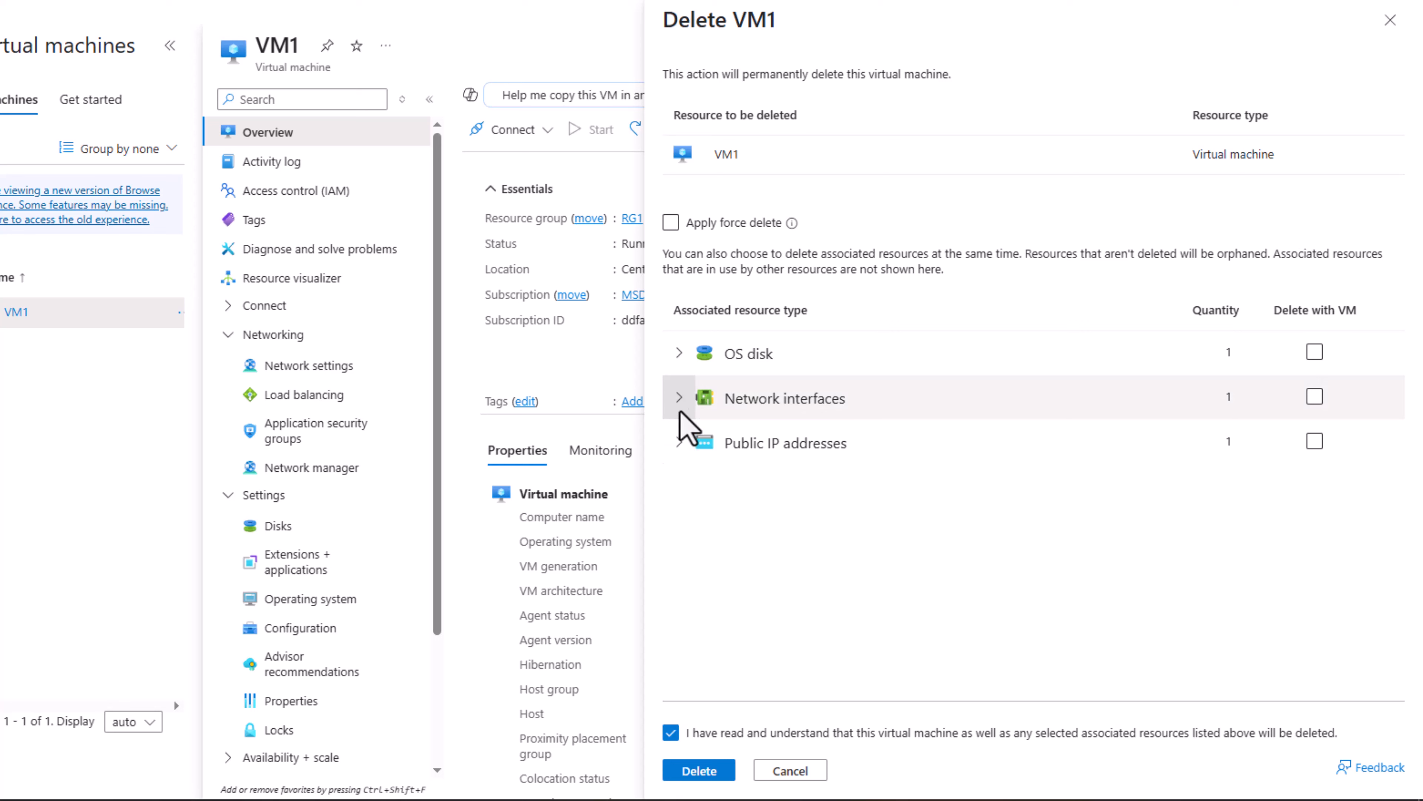
click(679, 352)
click(678, 436)
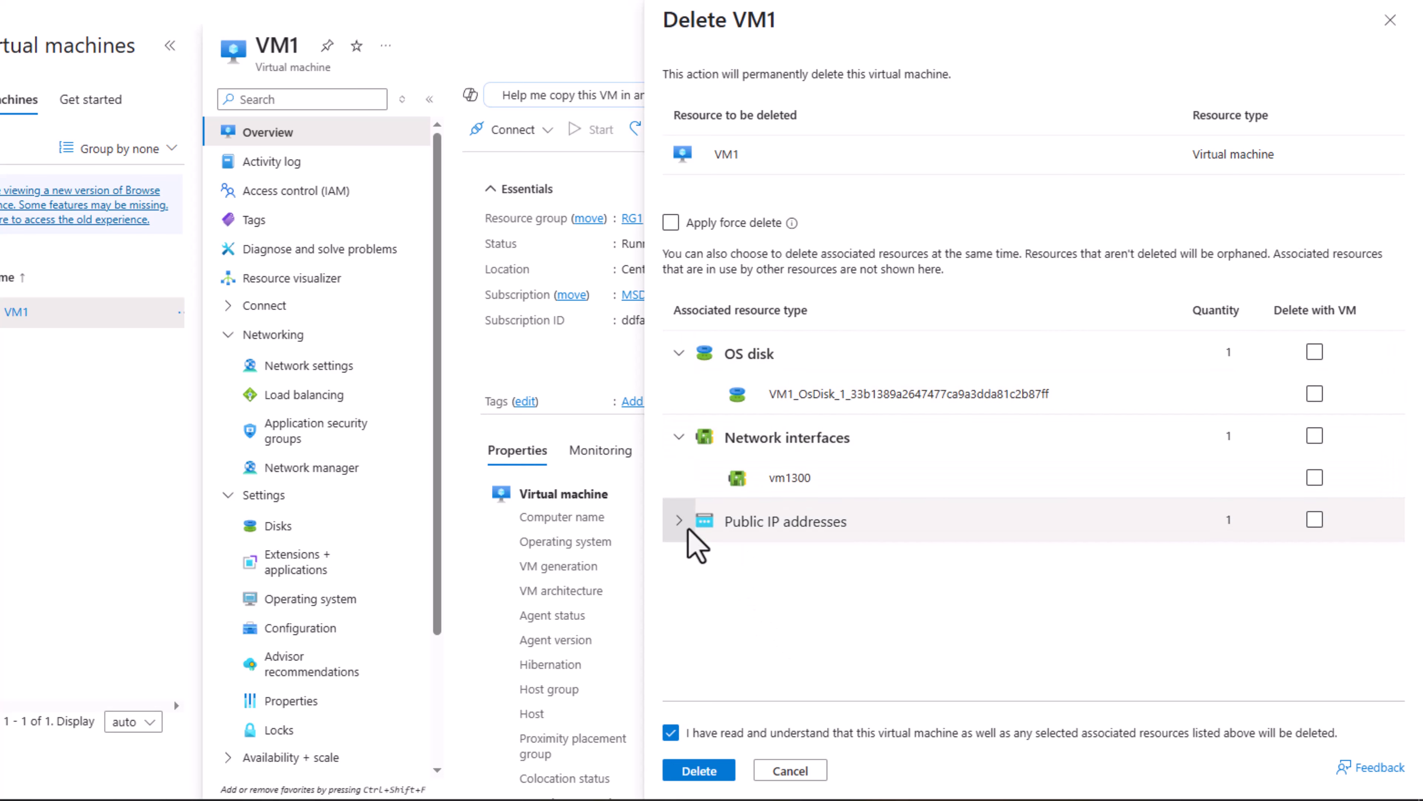
click(679, 519)
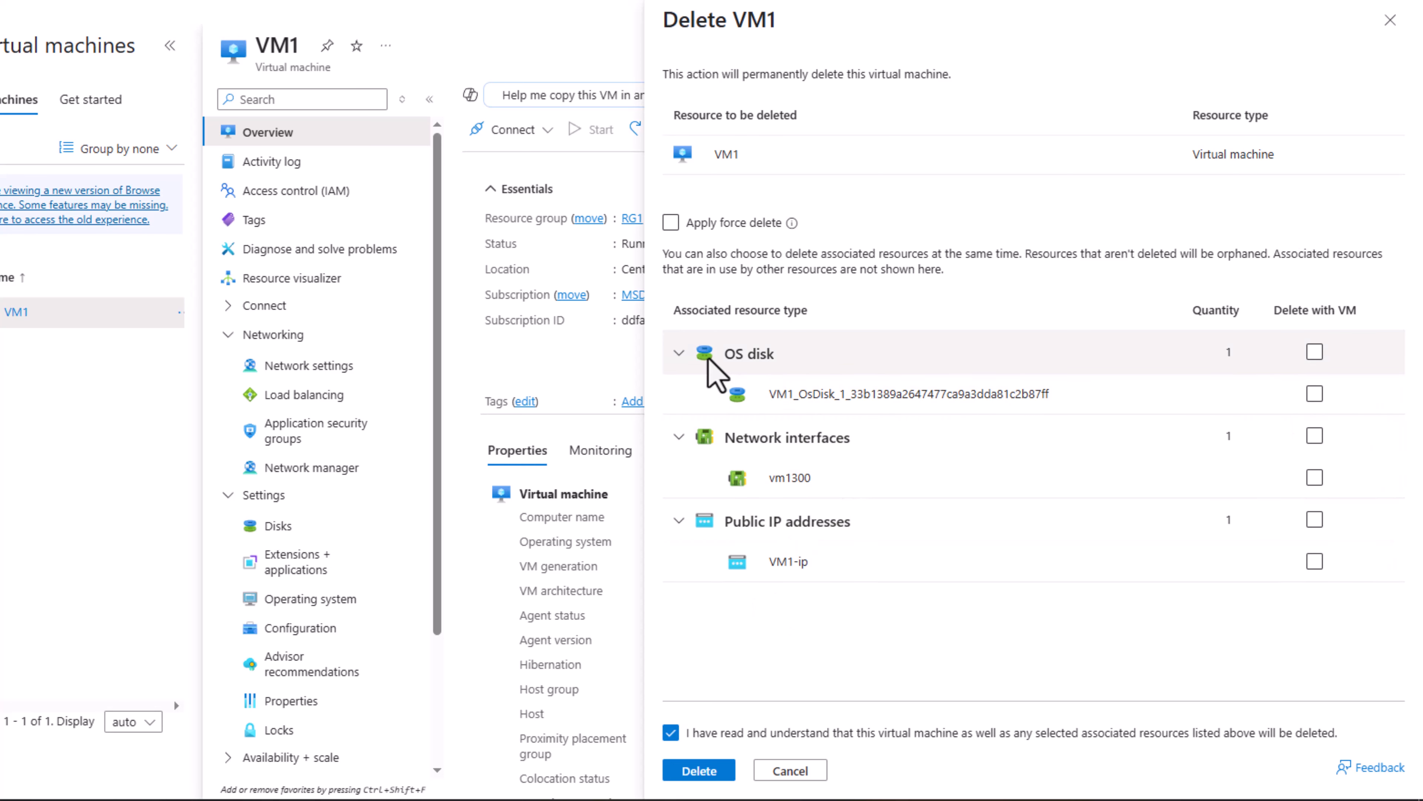
click(679, 352)
click(679, 396)
click(679, 481)
click(1314, 352)
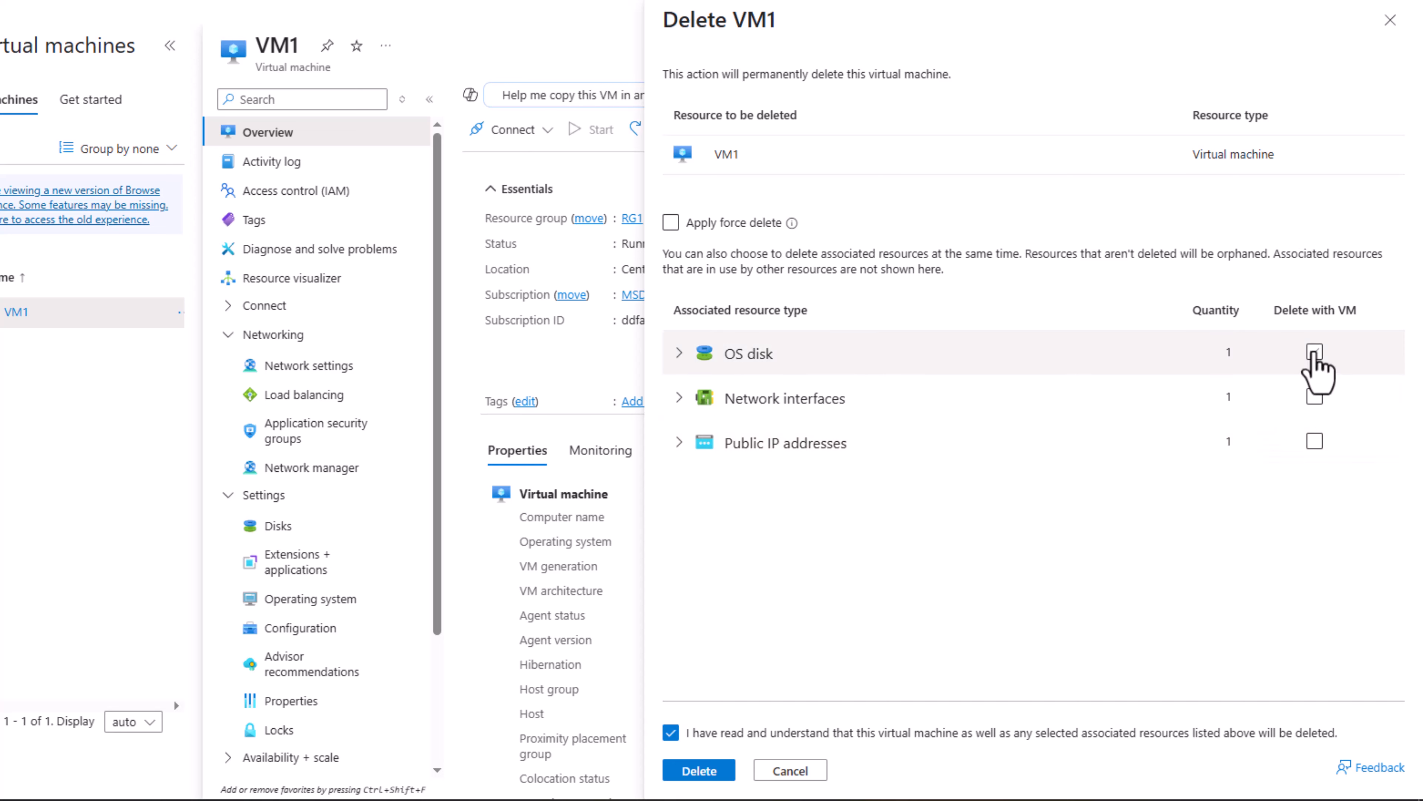
click(1314, 396)
click(1315, 441)
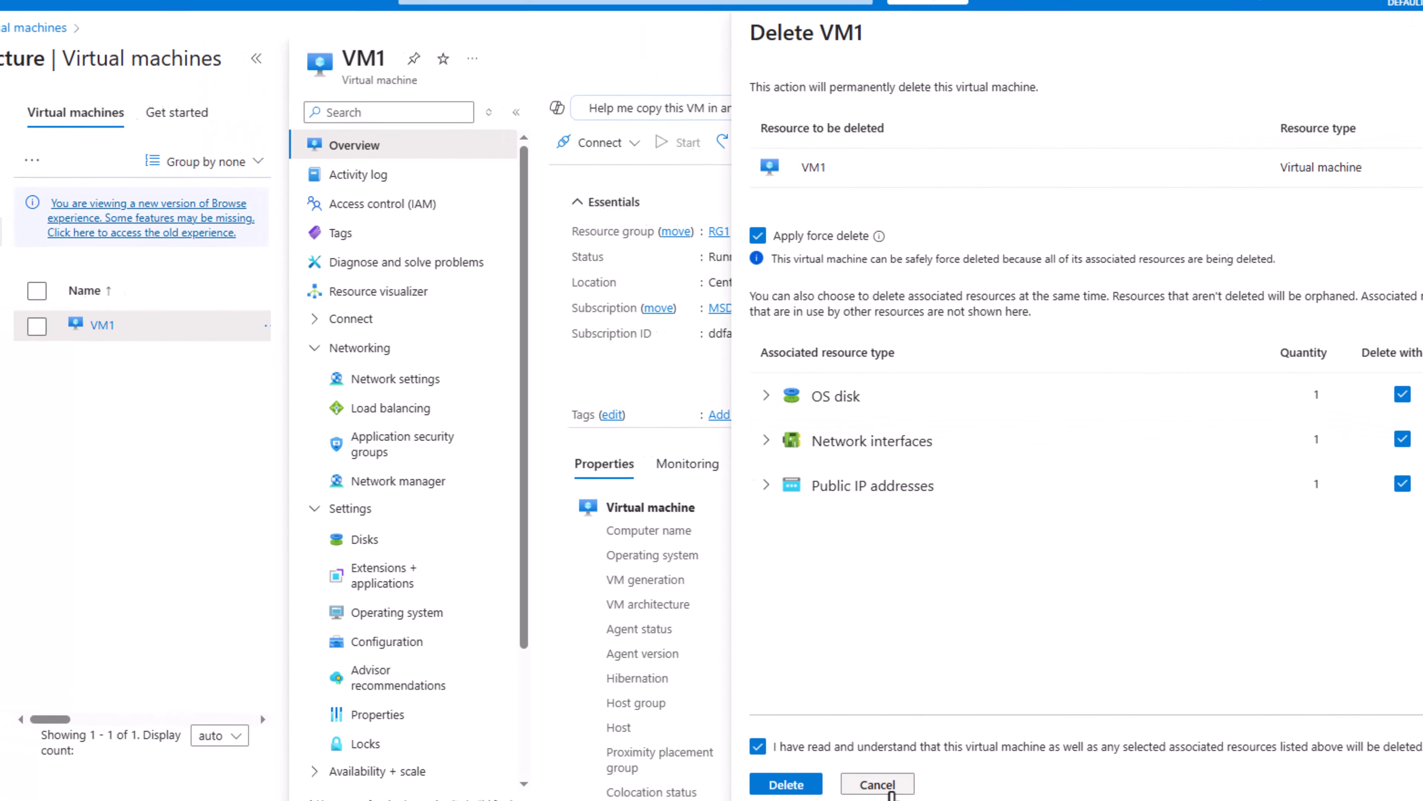
click(1075, 800)
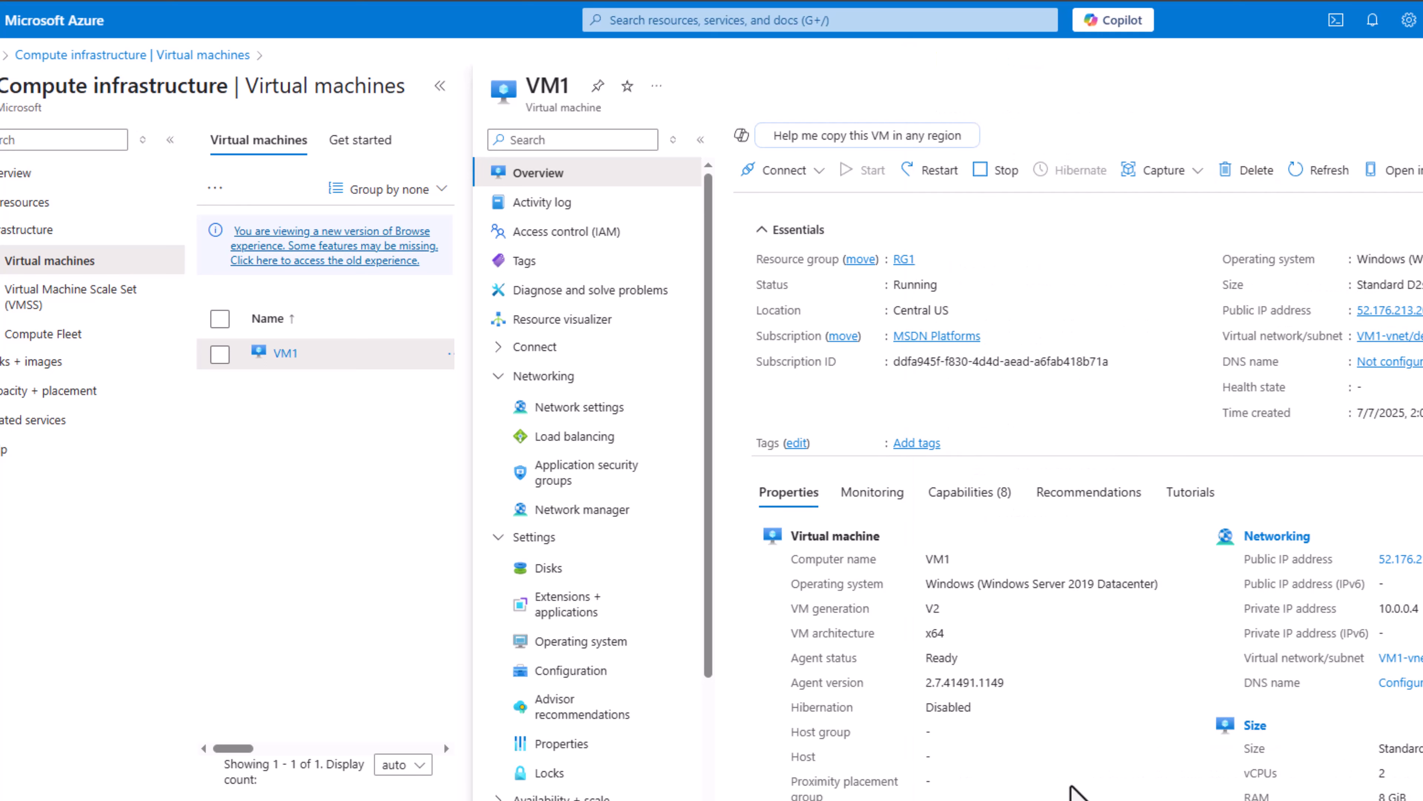
Step: Search for "network" across the portal, go to the Network interfaces service and open the vm1300 interface
click(655, 19)
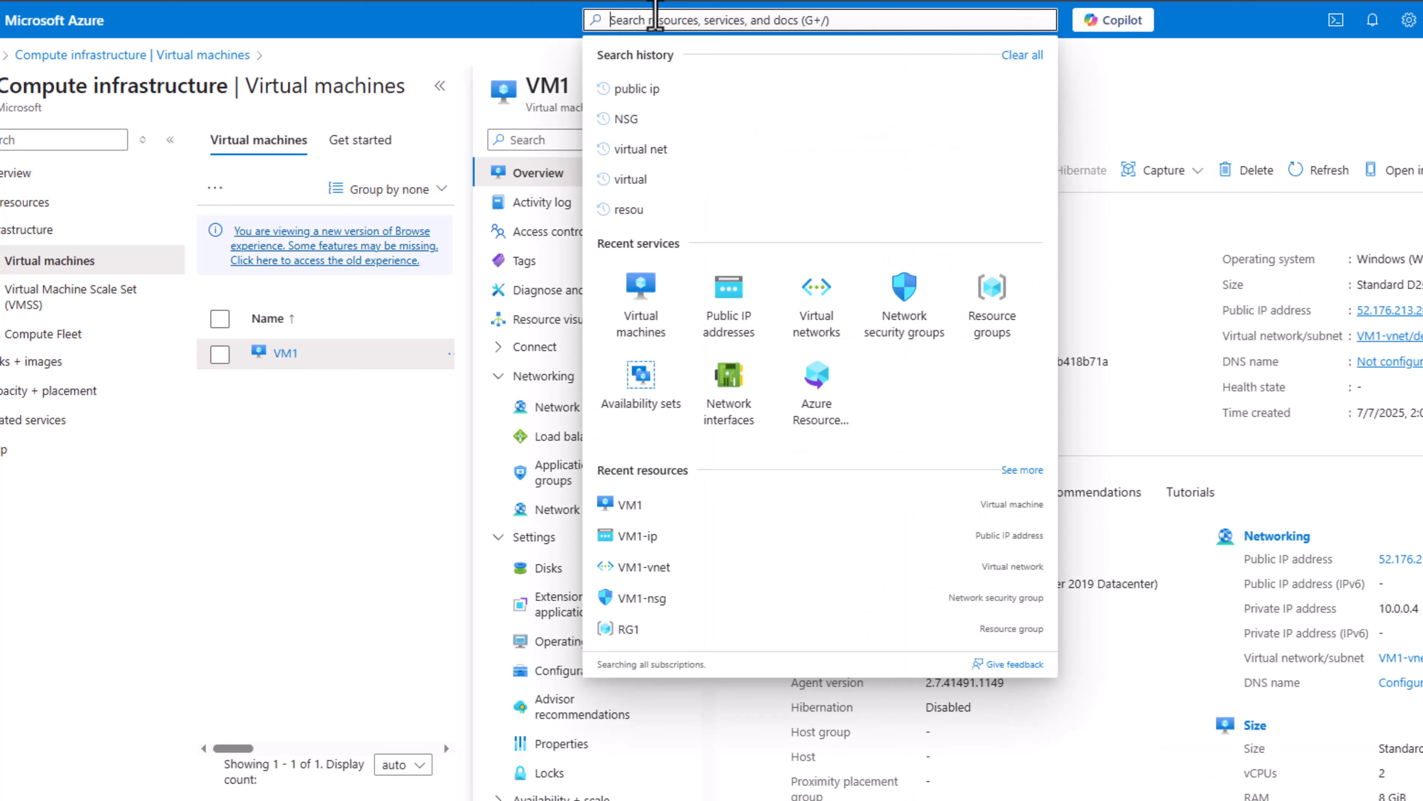
text(network)
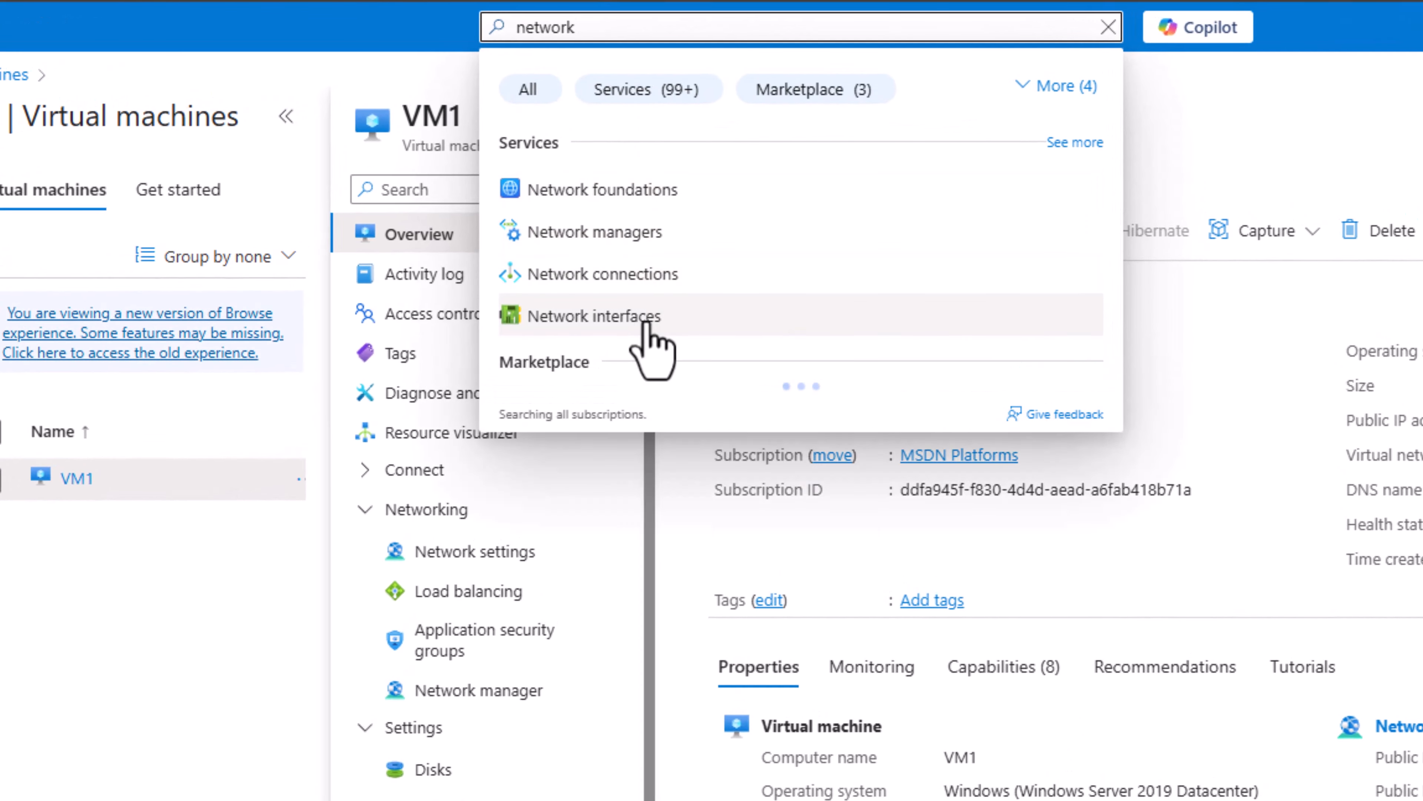
click(635, 330)
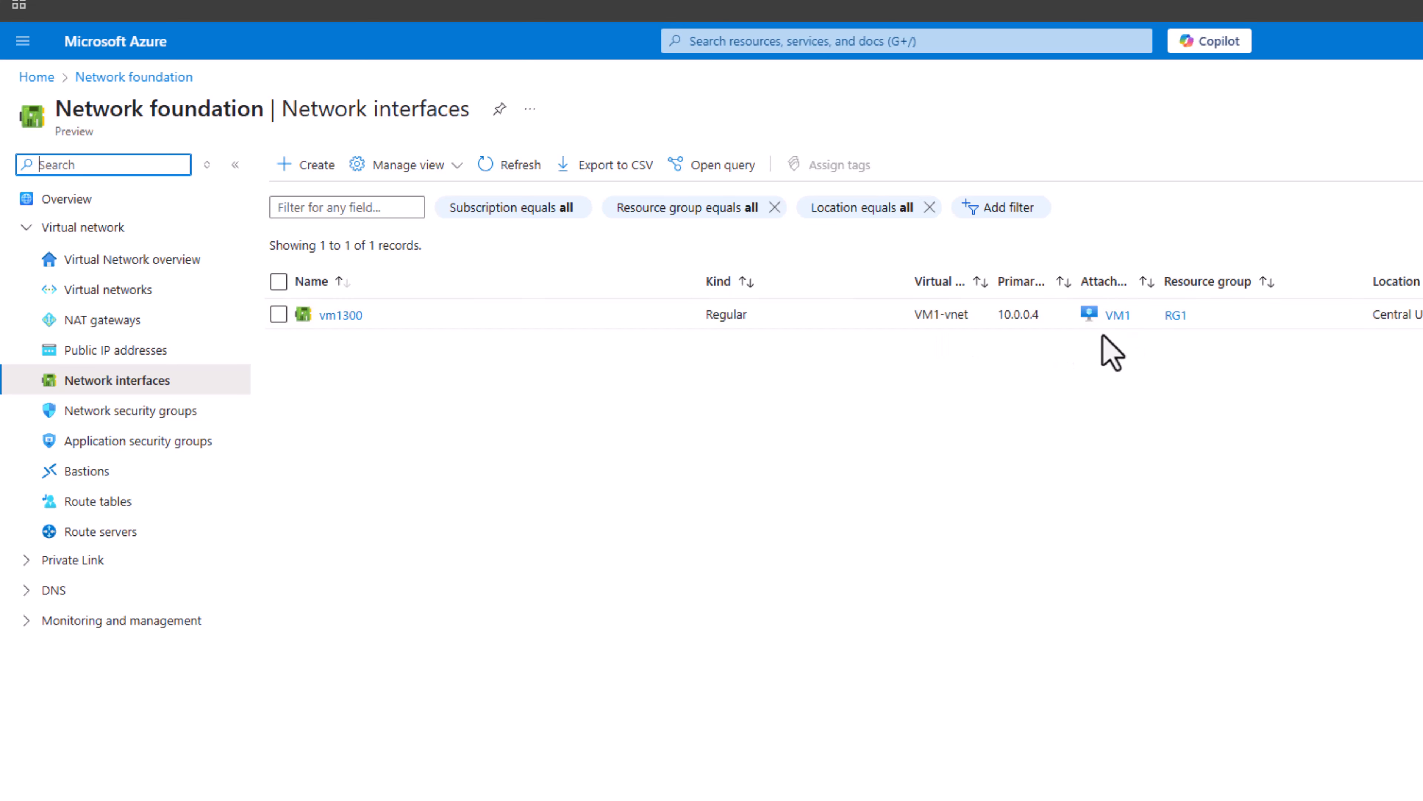
click(343, 315)
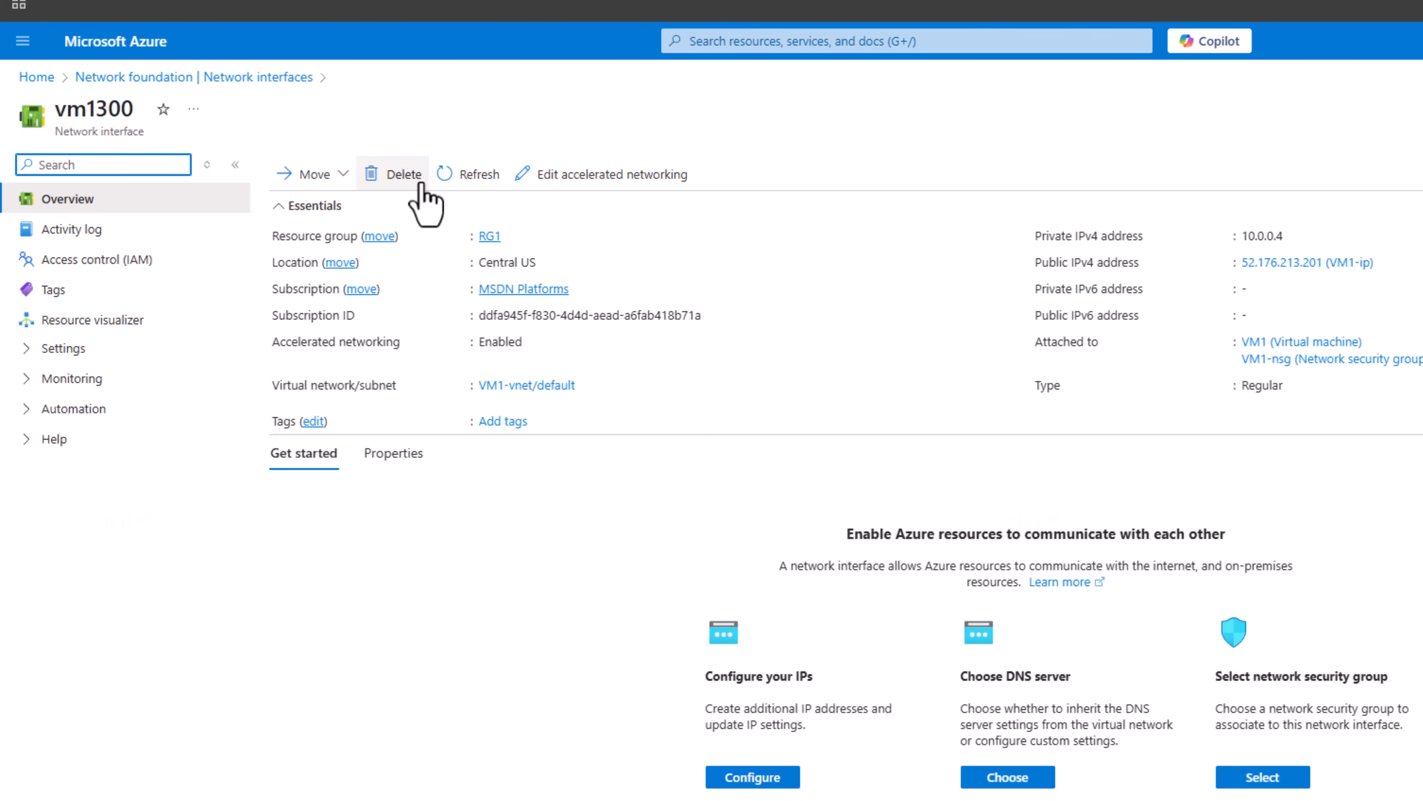
Step: Search for "nsg", go to the Network security groups service and open VM1-nsg to review its security rules
click(704, 43)
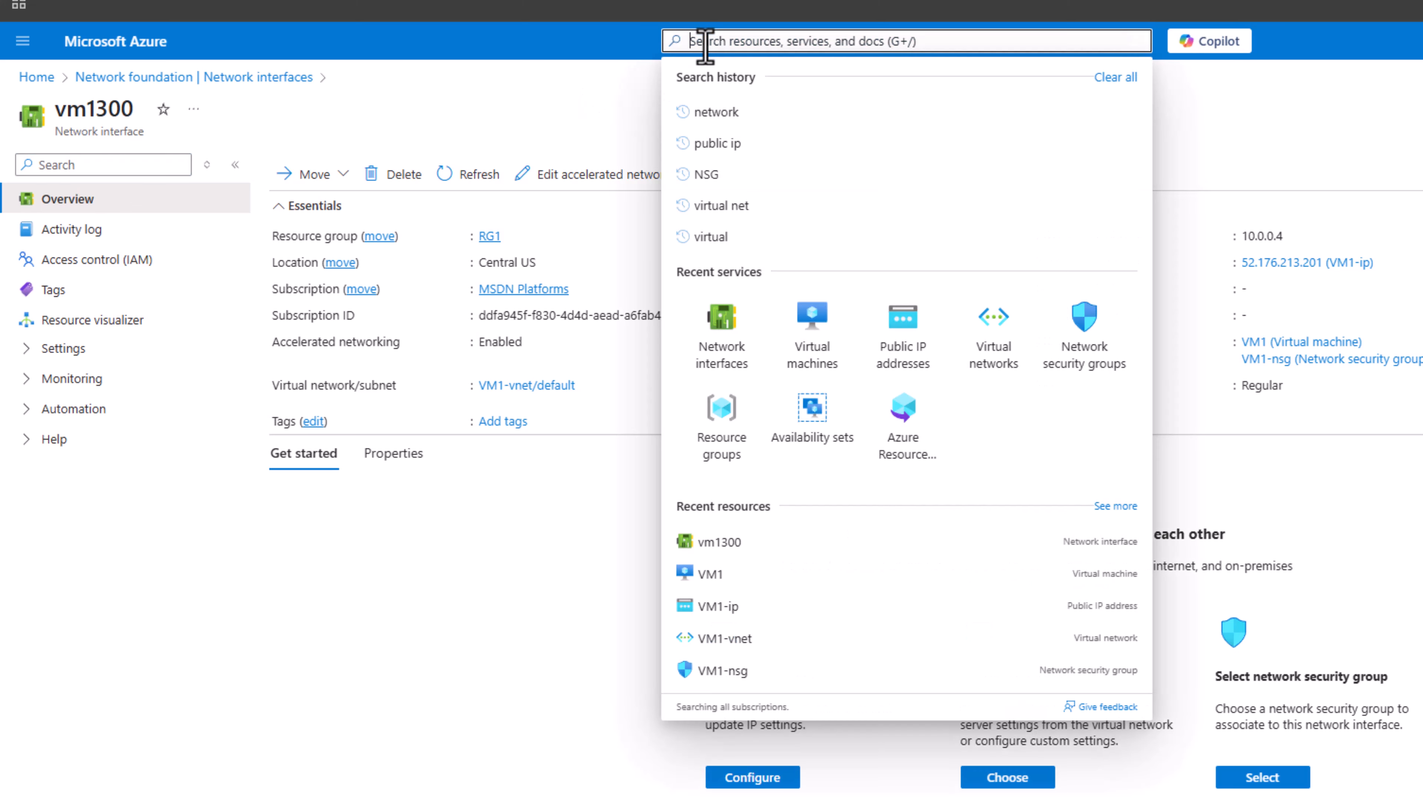
text(n)
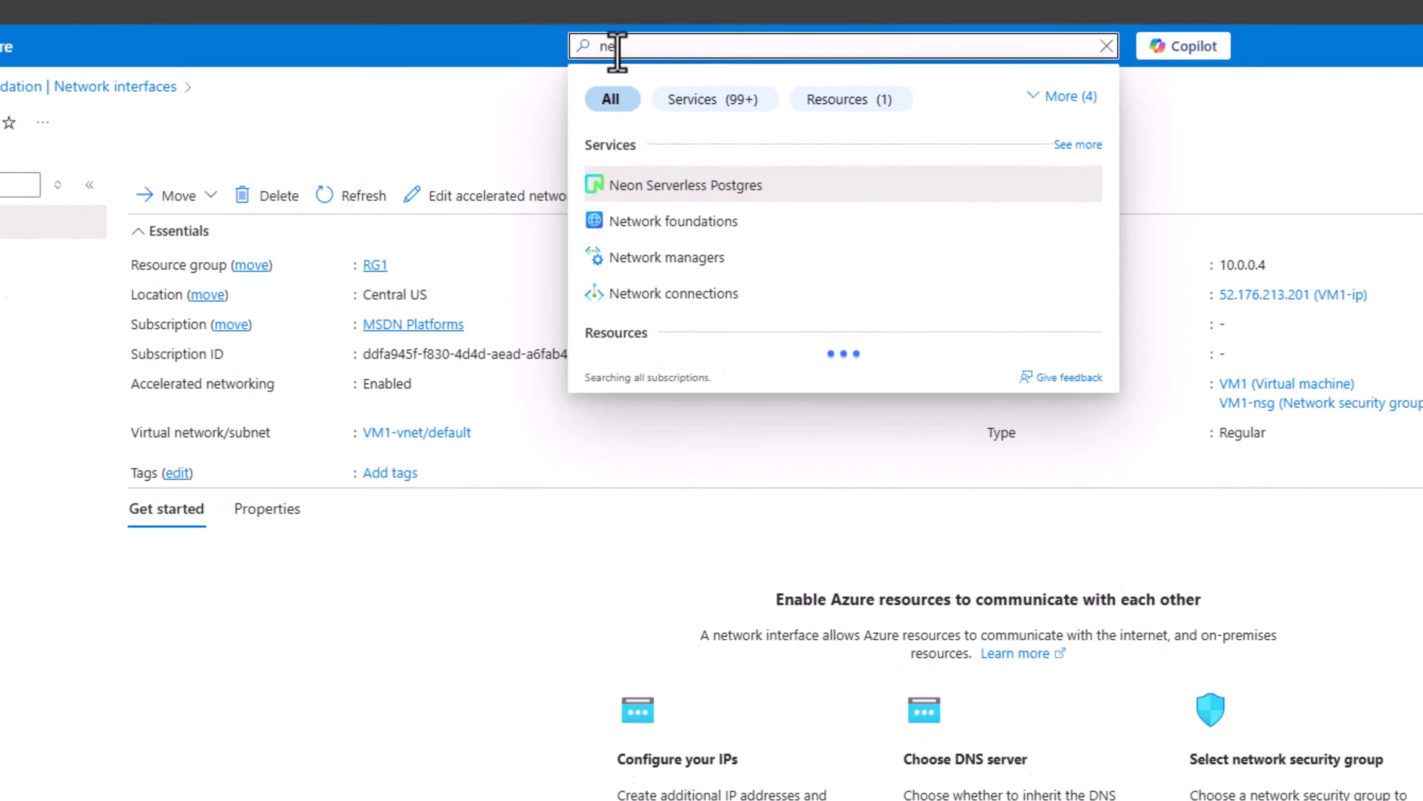
text(sg)
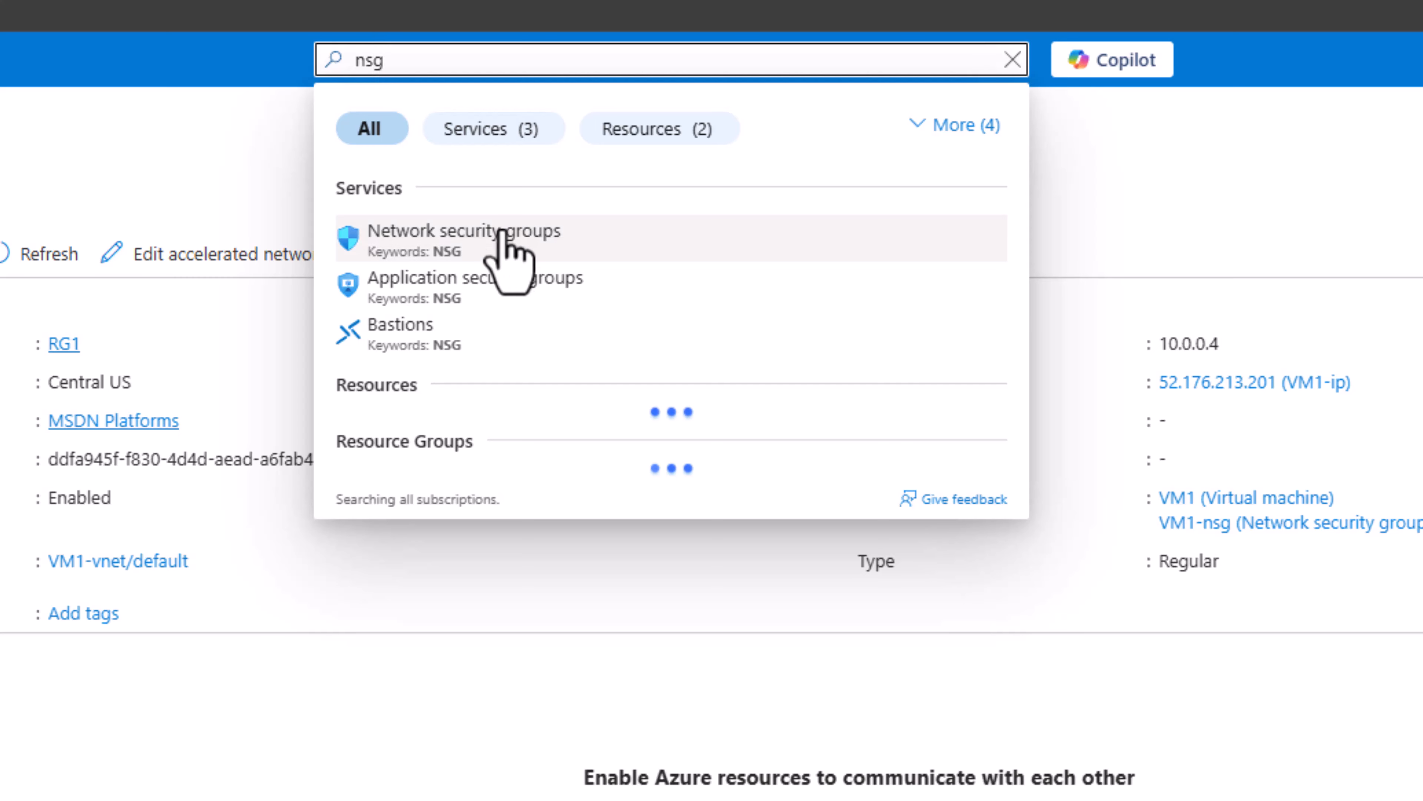
click(504, 236)
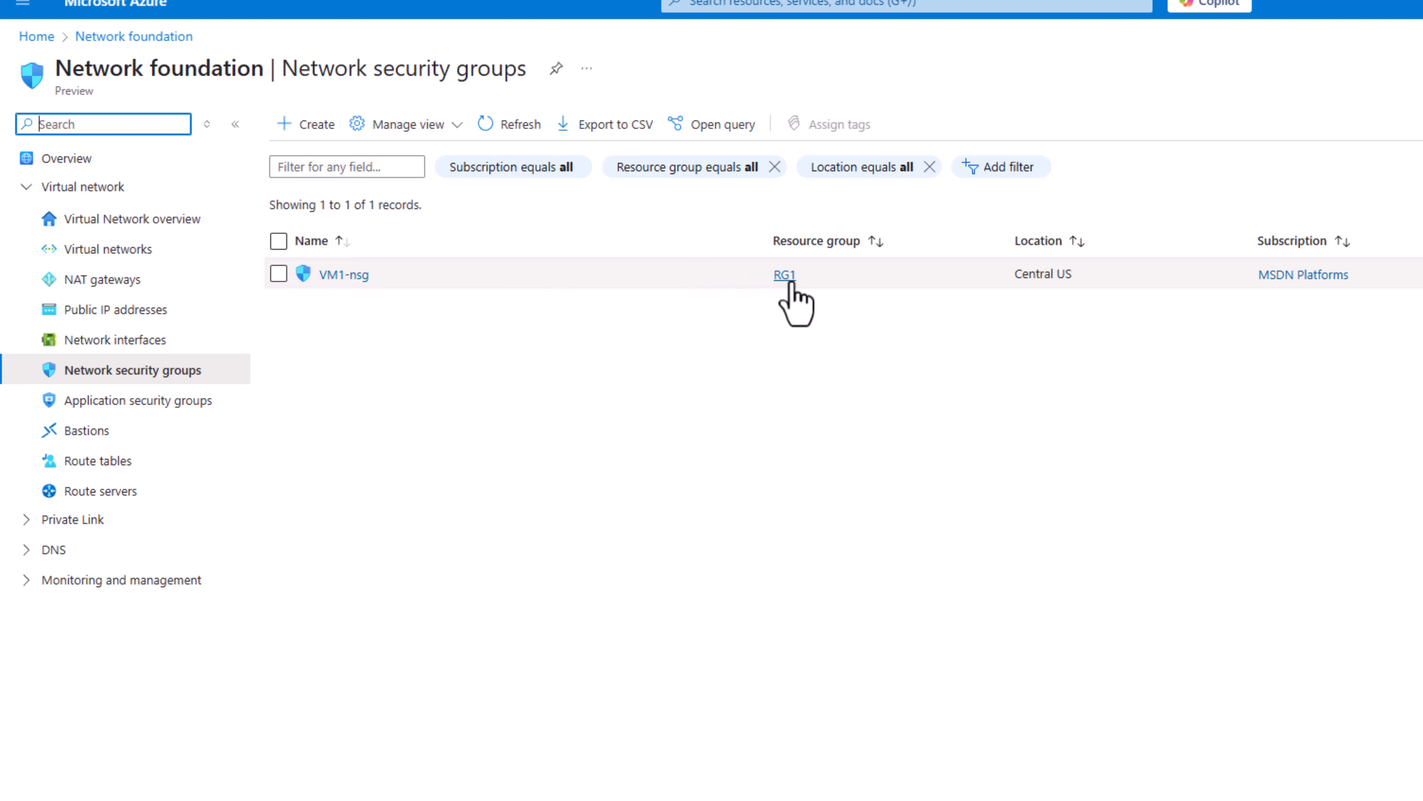
click(359, 278)
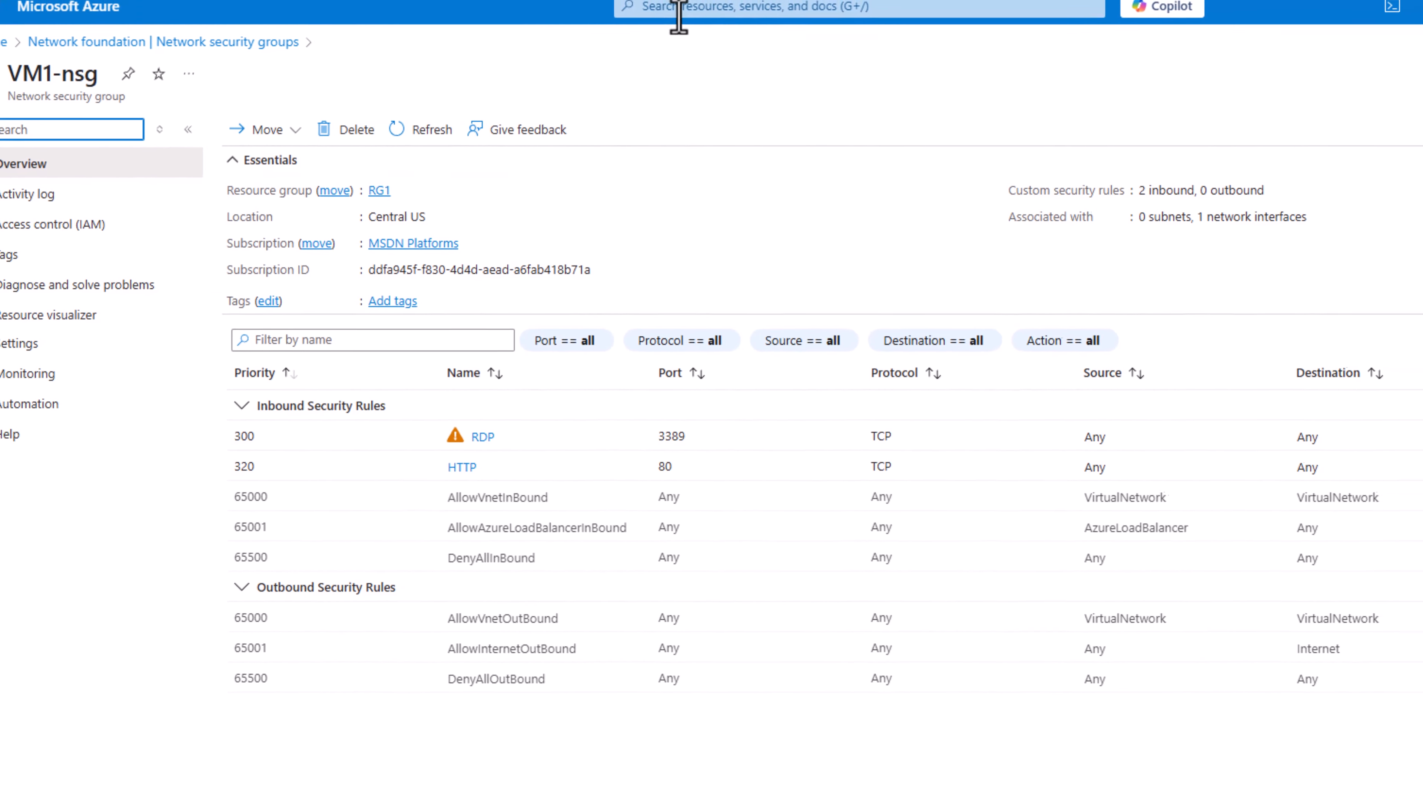
Step: Go to the Resource groups service and open resource group RG1
click(667, 10)
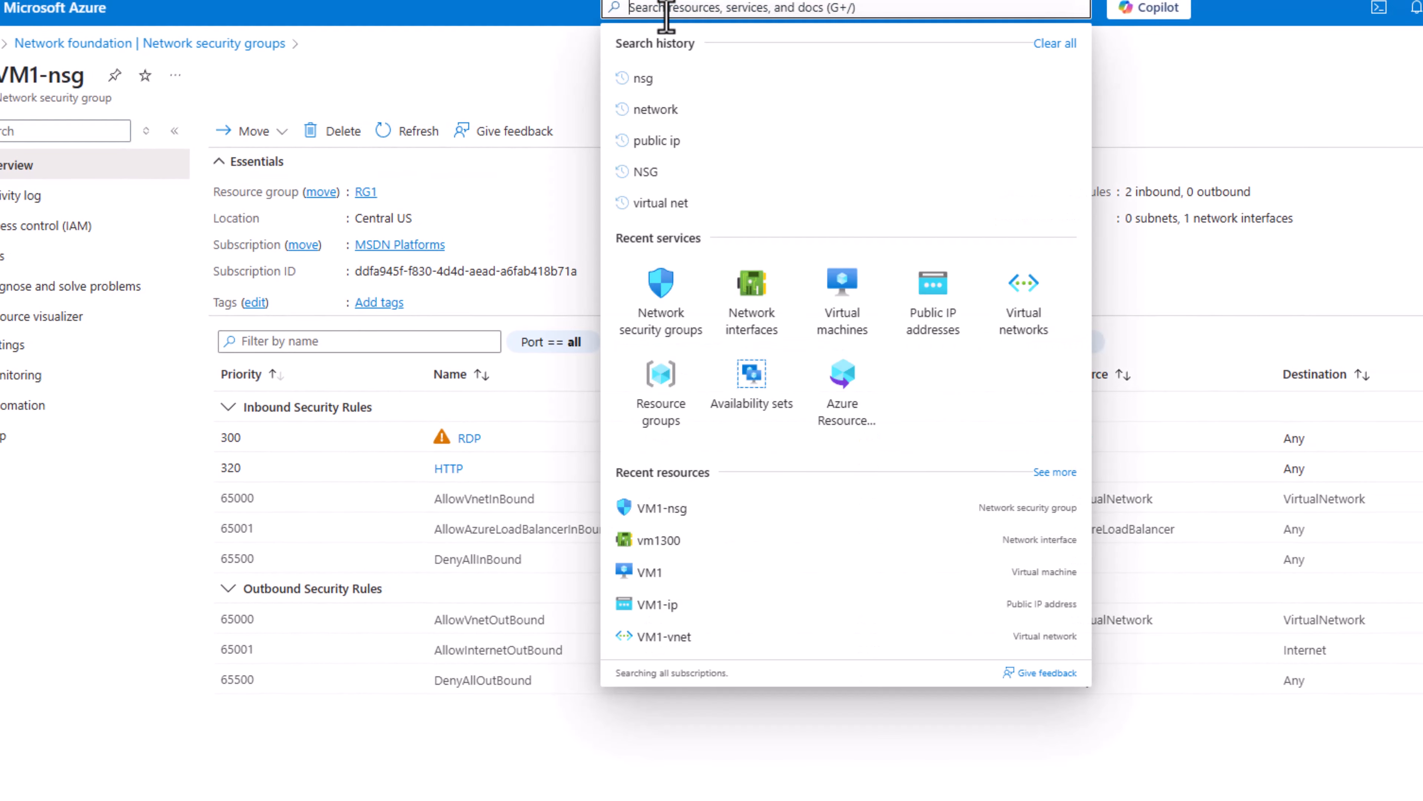
click(660, 375)
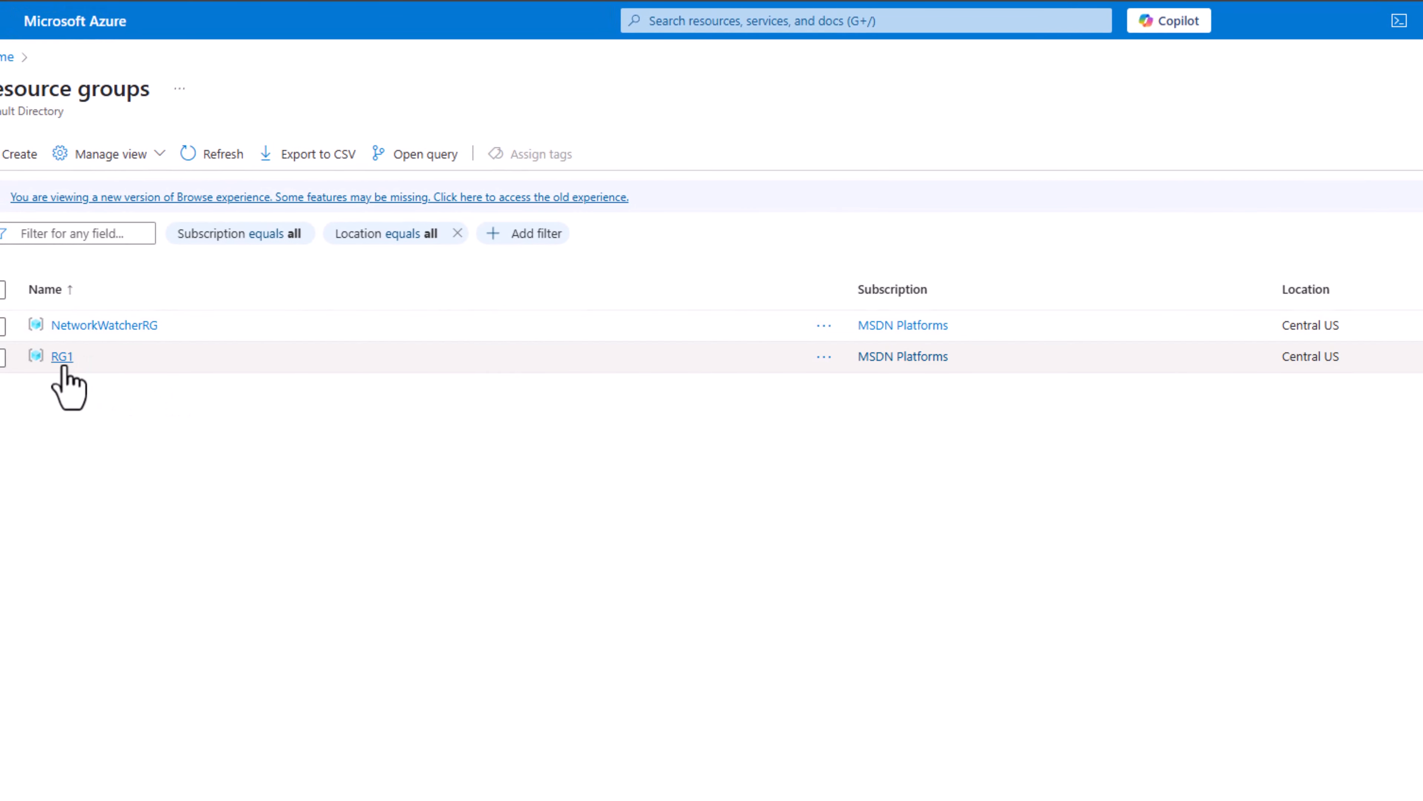
click(63, 367)
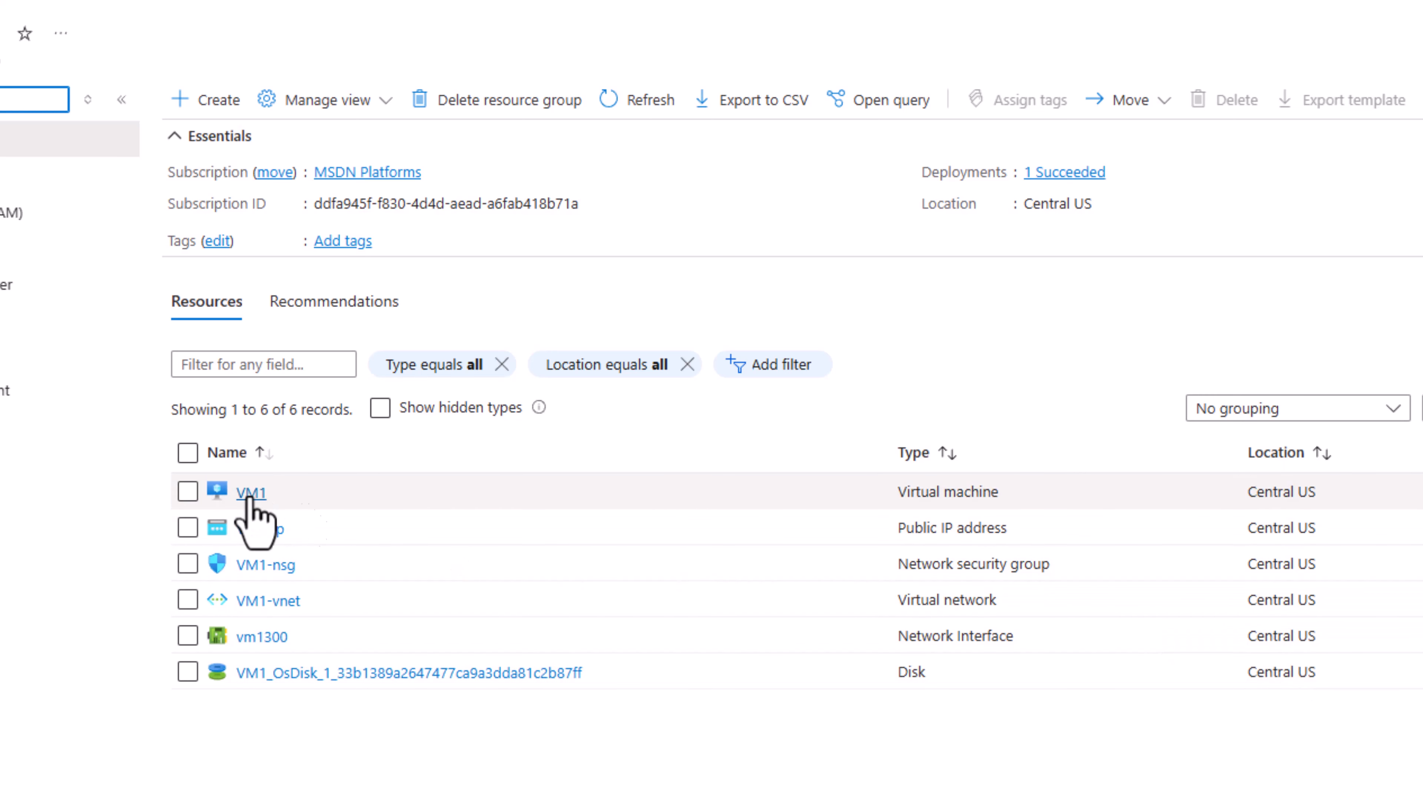
Step: Select VM1, VM1-ip, VM1-nsg, VM1-vnet, vm1300 and the VM1 OS disk in RG1's resource list
click(187, 491)
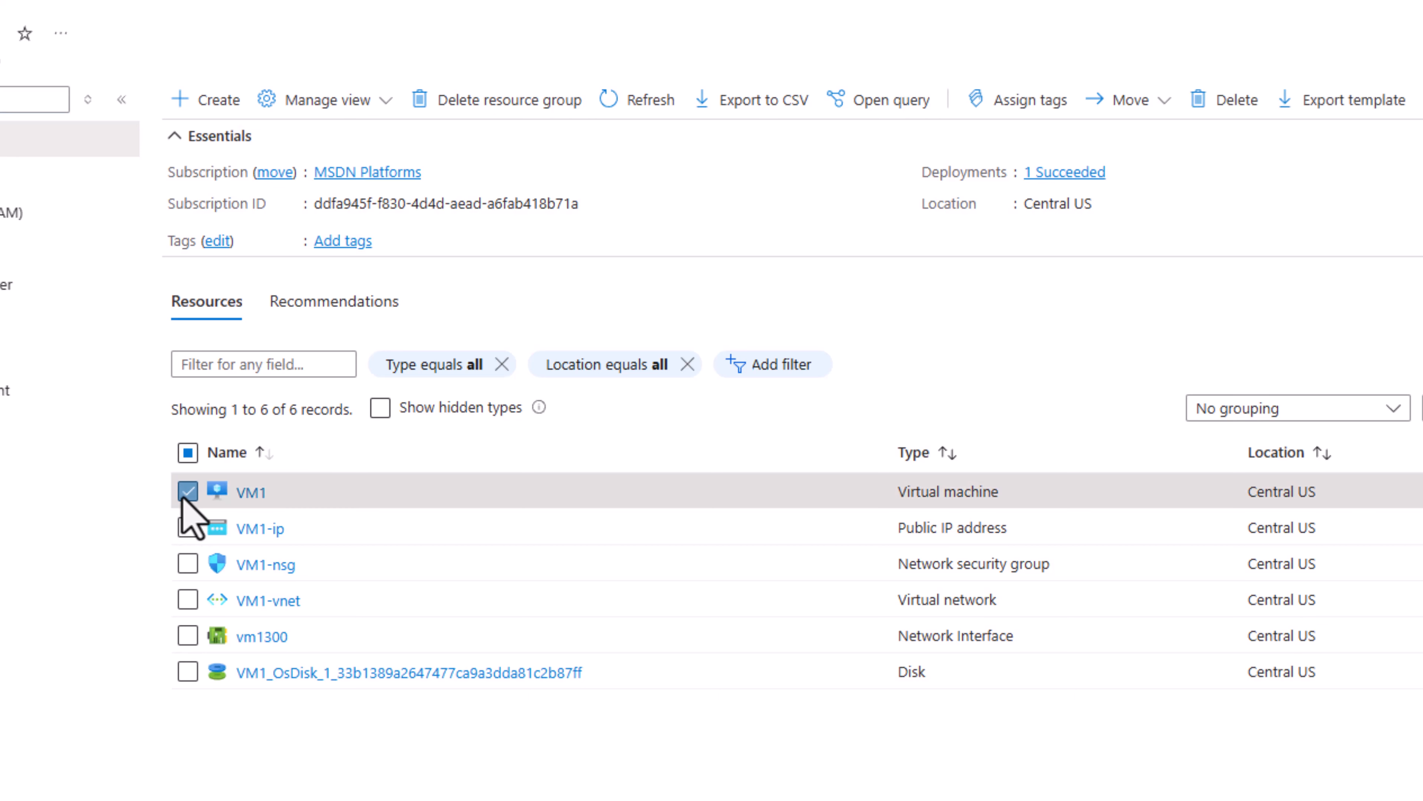
click(187, 528)
click(188, 563)
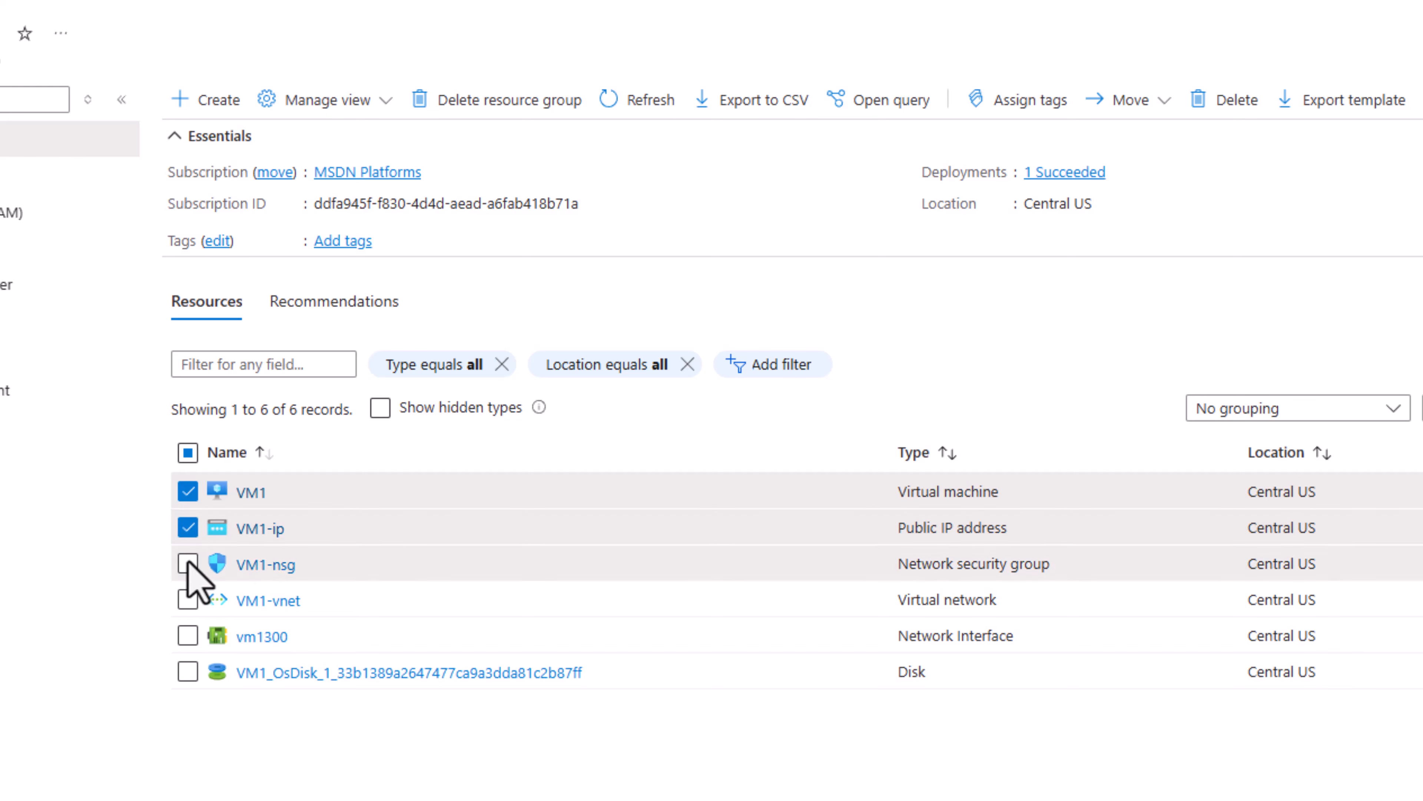
click(189, 599)
click(188, 636)
click(189, 672)
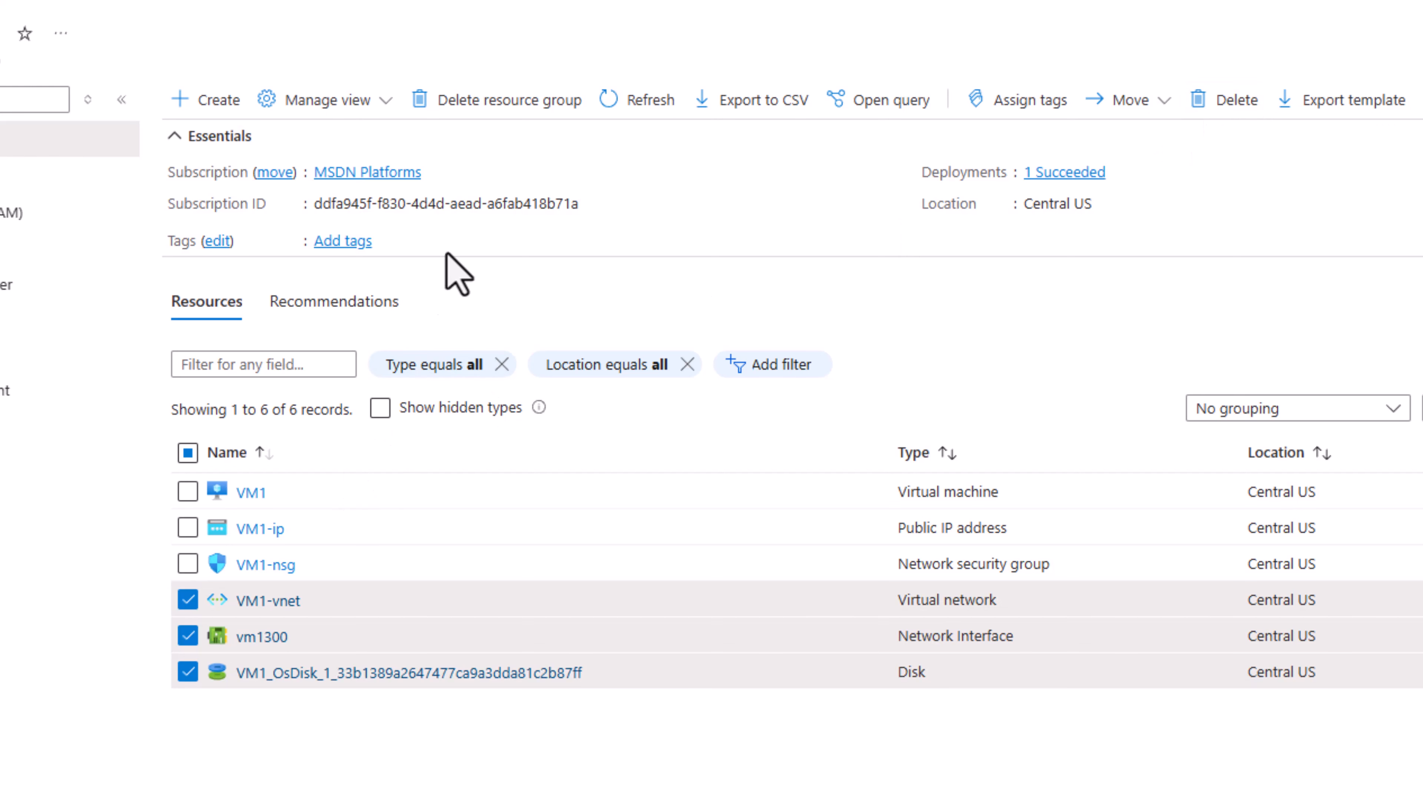
Step: Delete resource group RG1 with force delete applied for its virtual machines, entering RG1 as the confirmation name
click(539, 104)
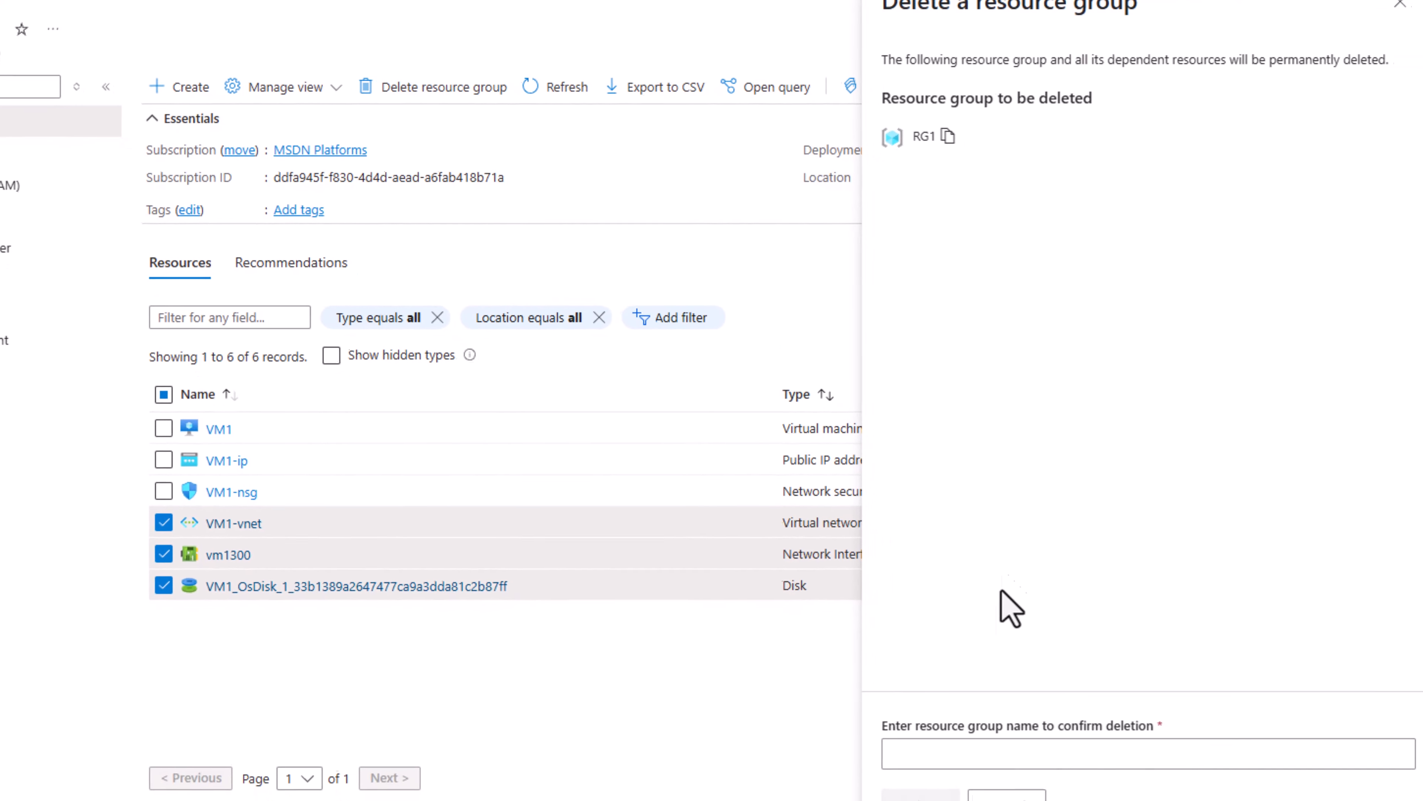
click(933, 748)
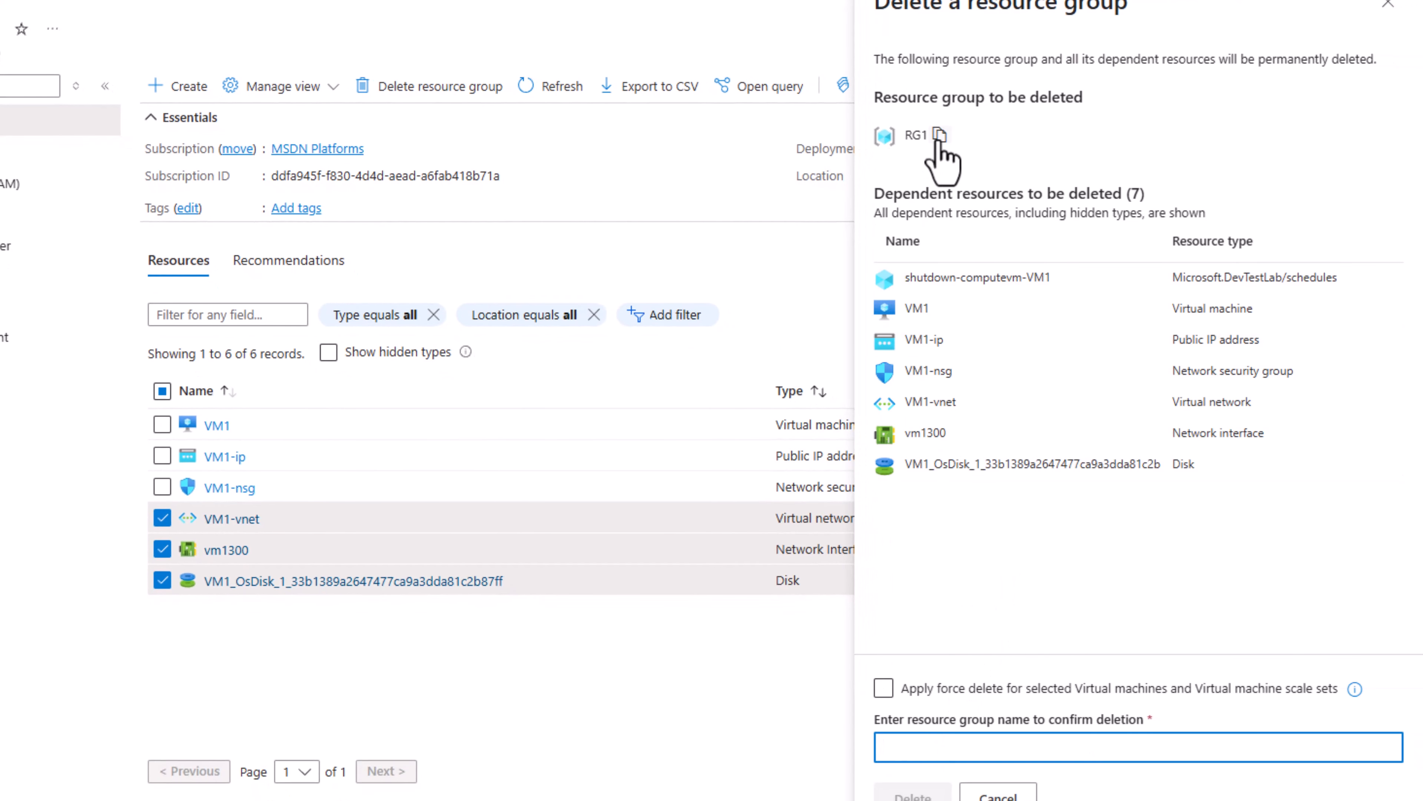
click(939, 134)
click(933, 747)
key(ctrl+v)
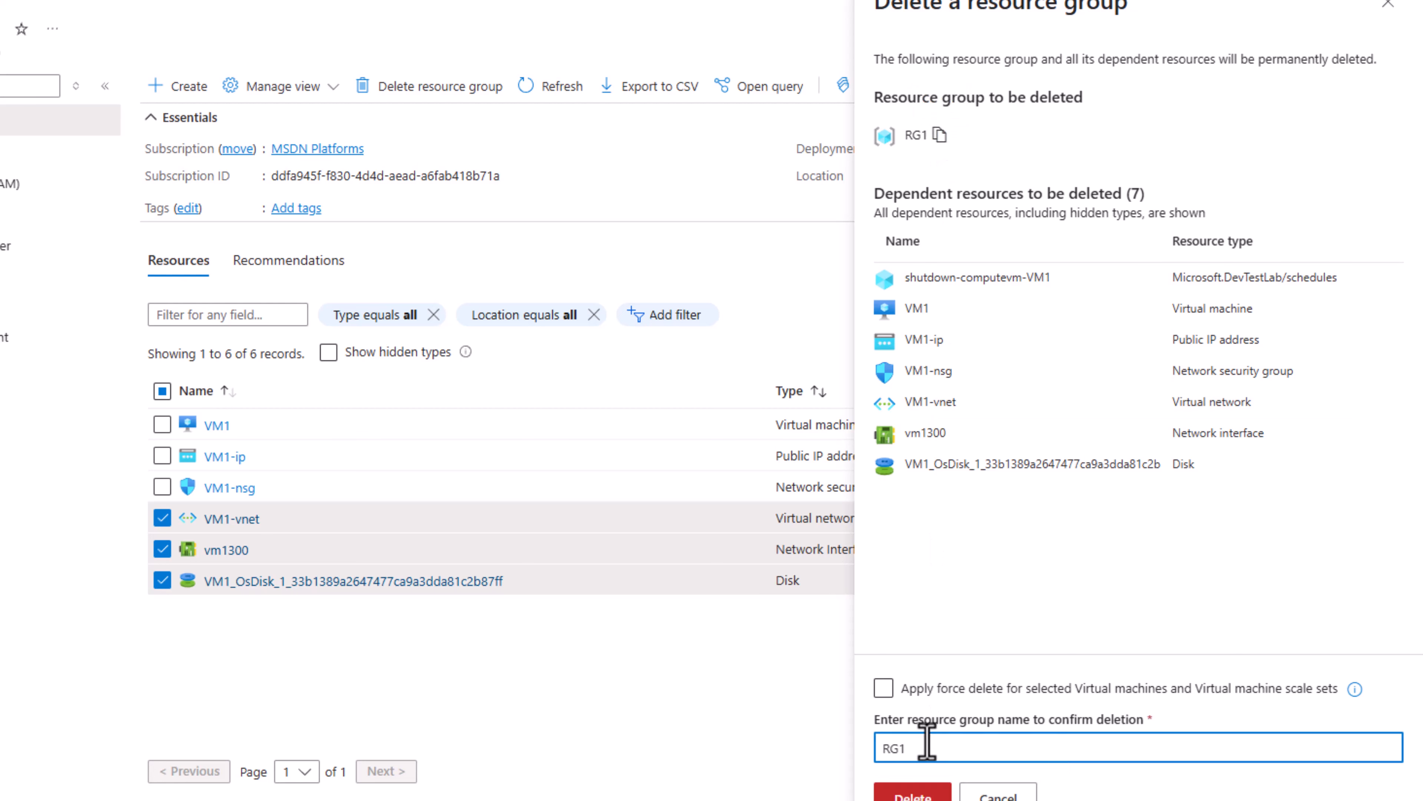
click(878, 695)
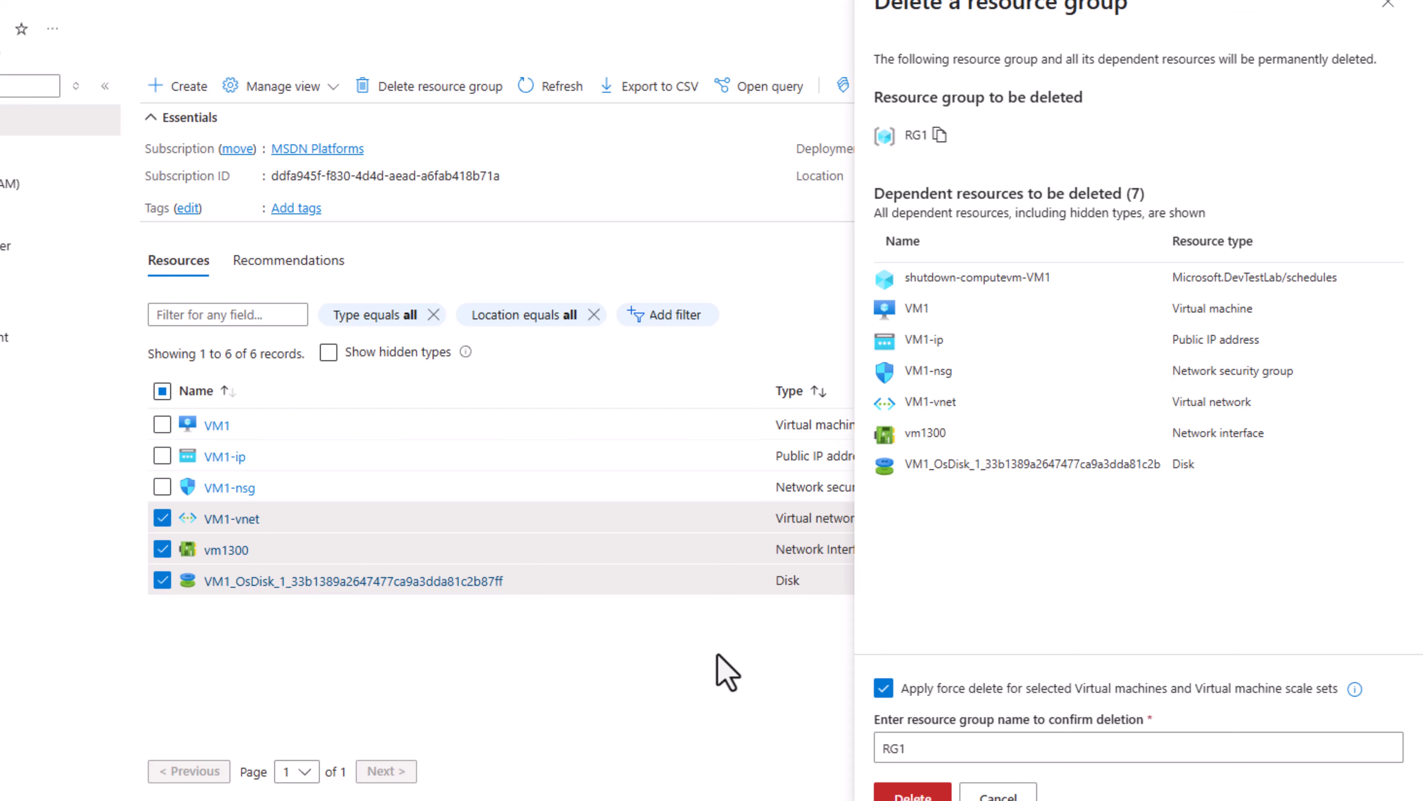
click(912, 793)
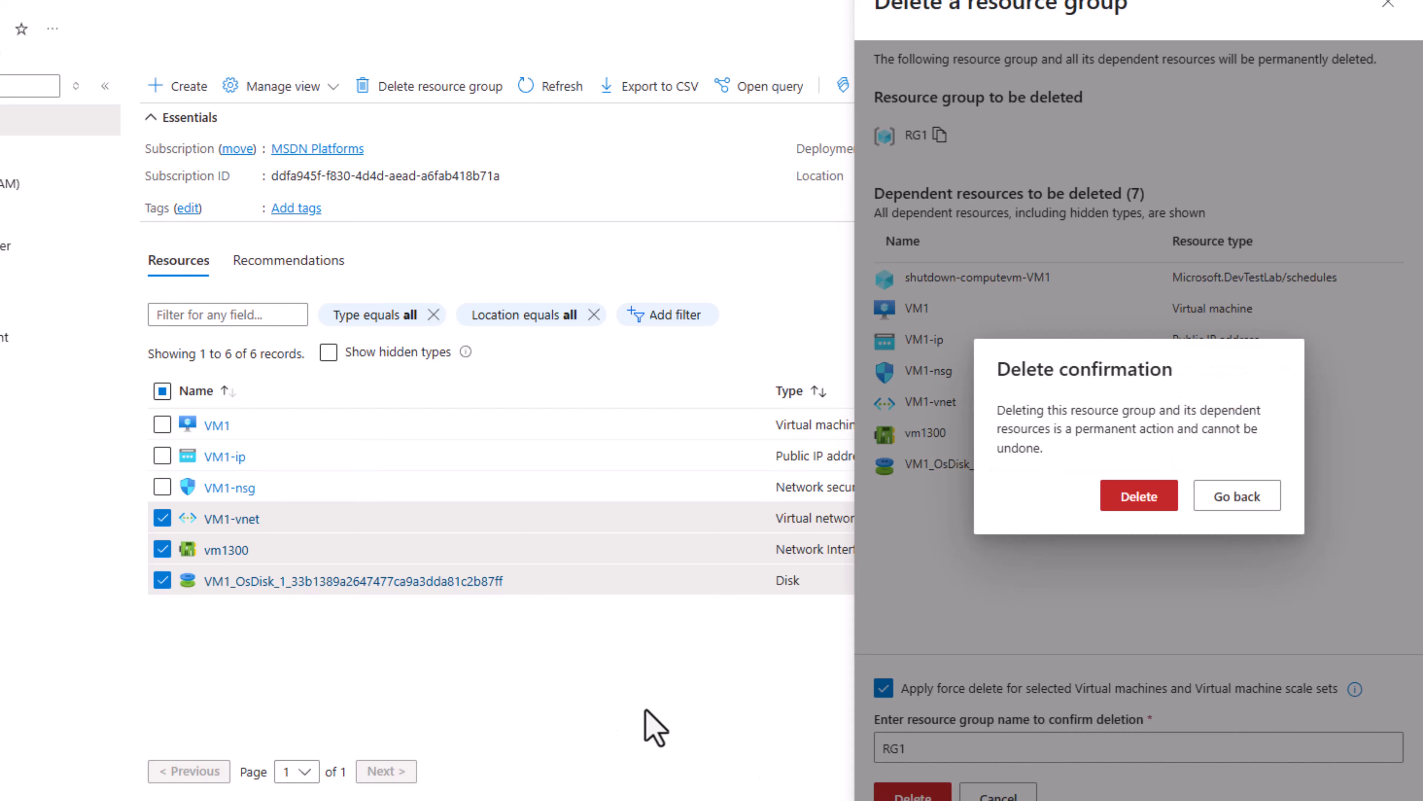
click(1138, 496)
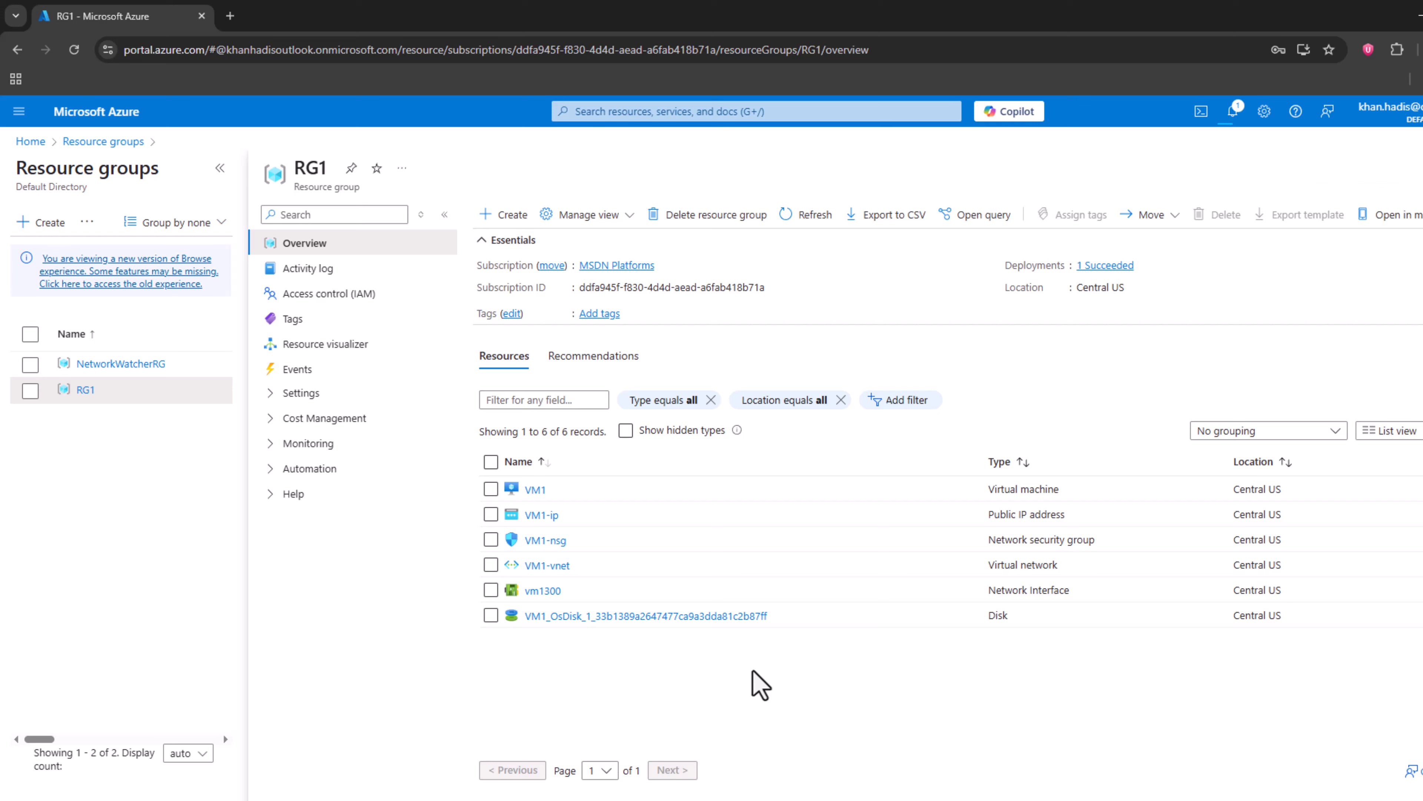
Step: Check the portal notifications for the RG1 deletion and review the Resource groups list
click(1233, 114)
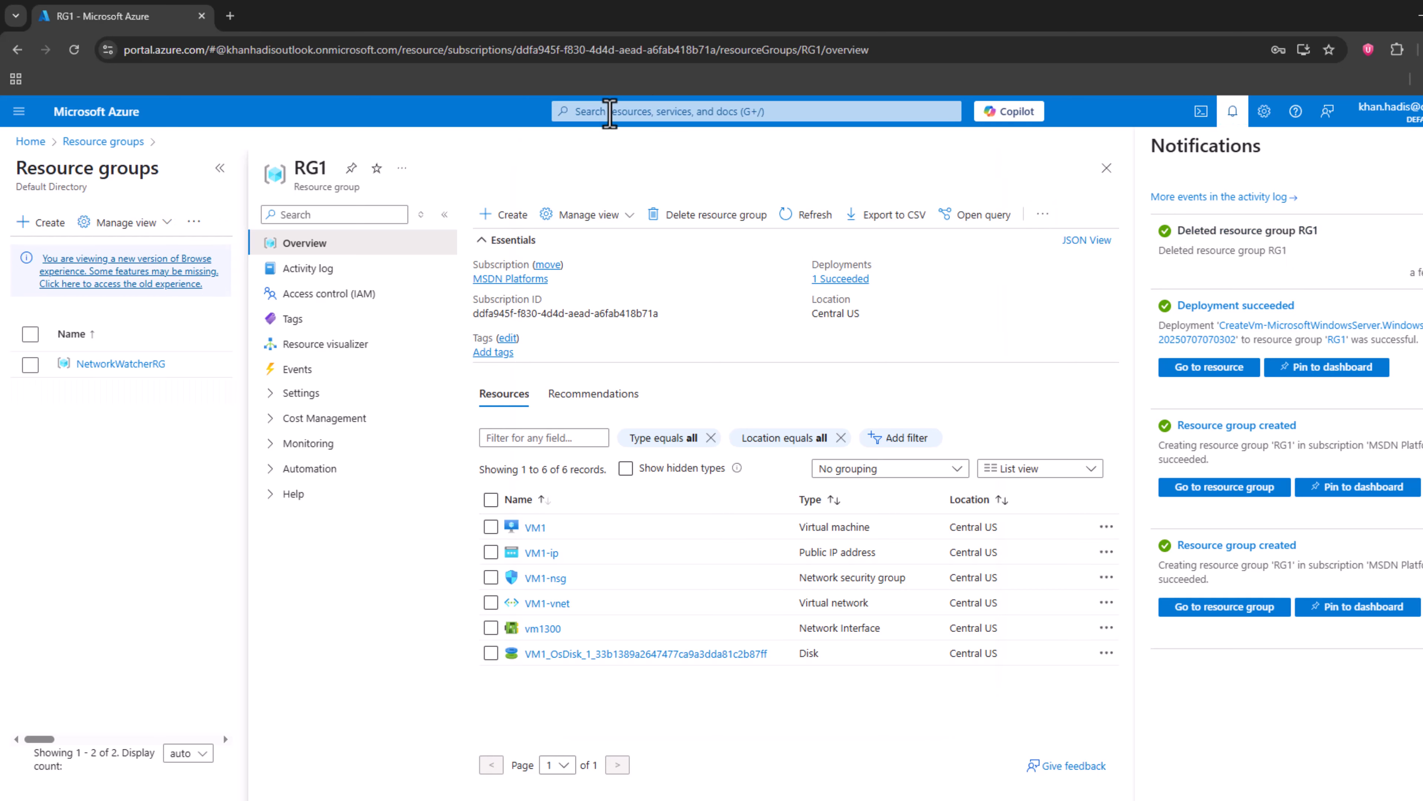
click(610, 111)
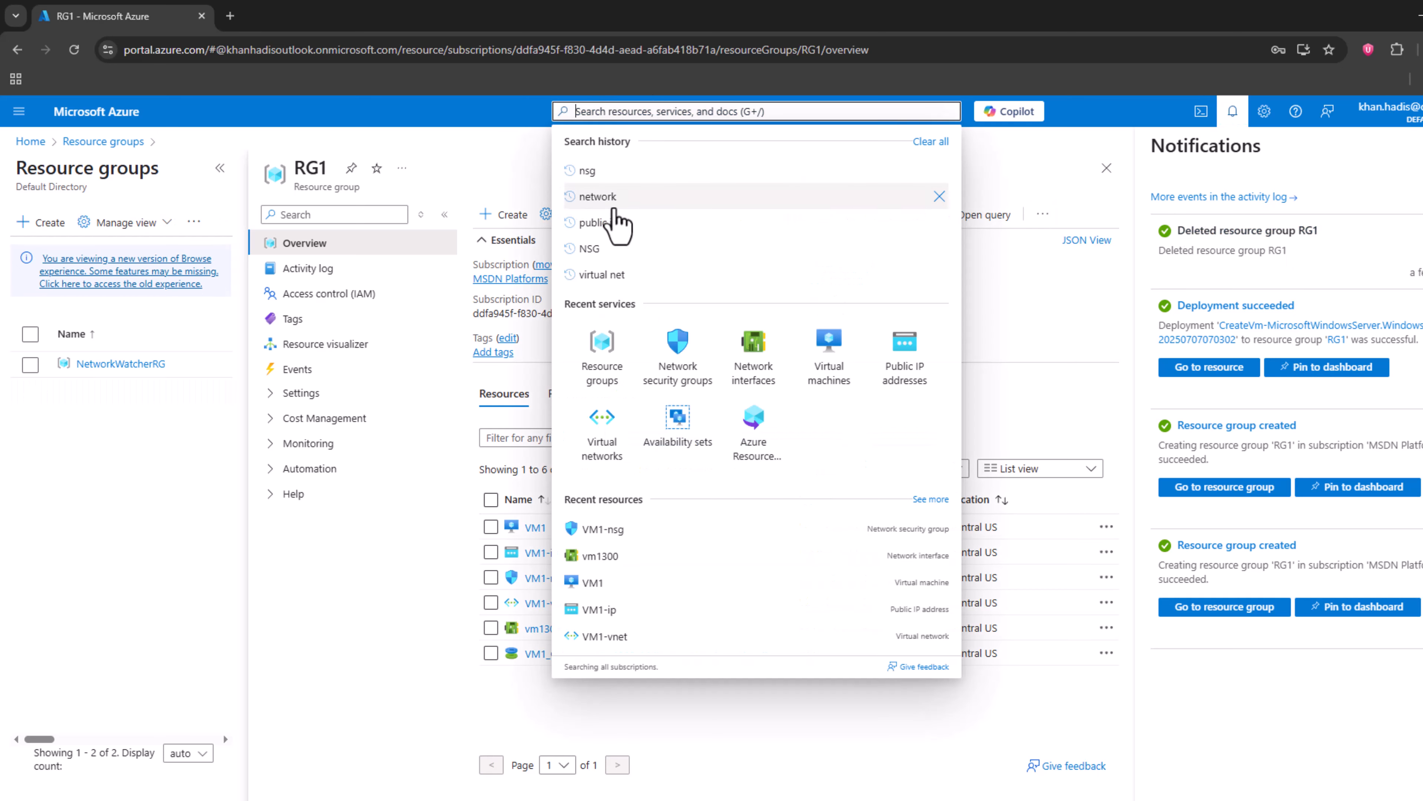
click(595, 356)
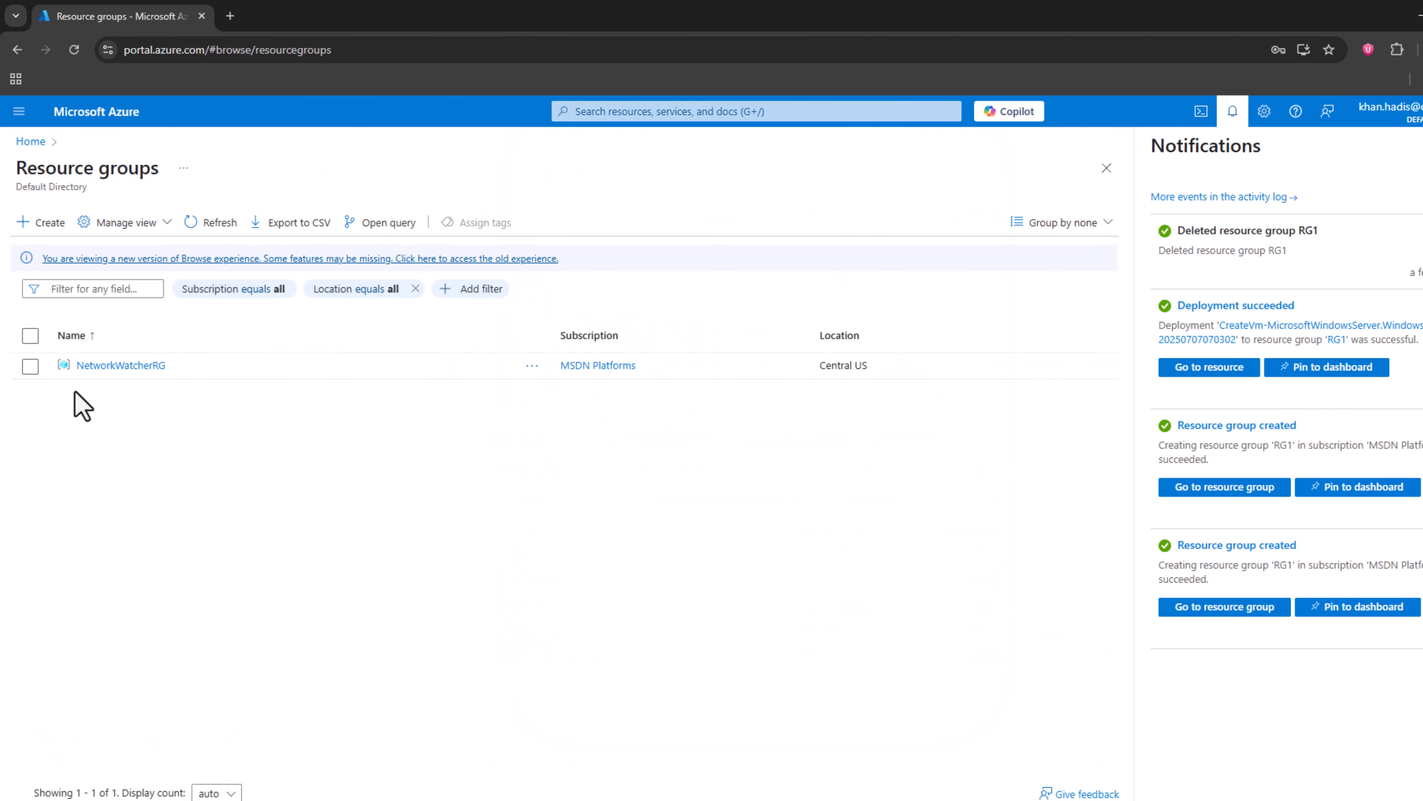
Step: Go to the Virtual machines and Network interfaces services to check for leftover resources from RG1
click(595, 112)
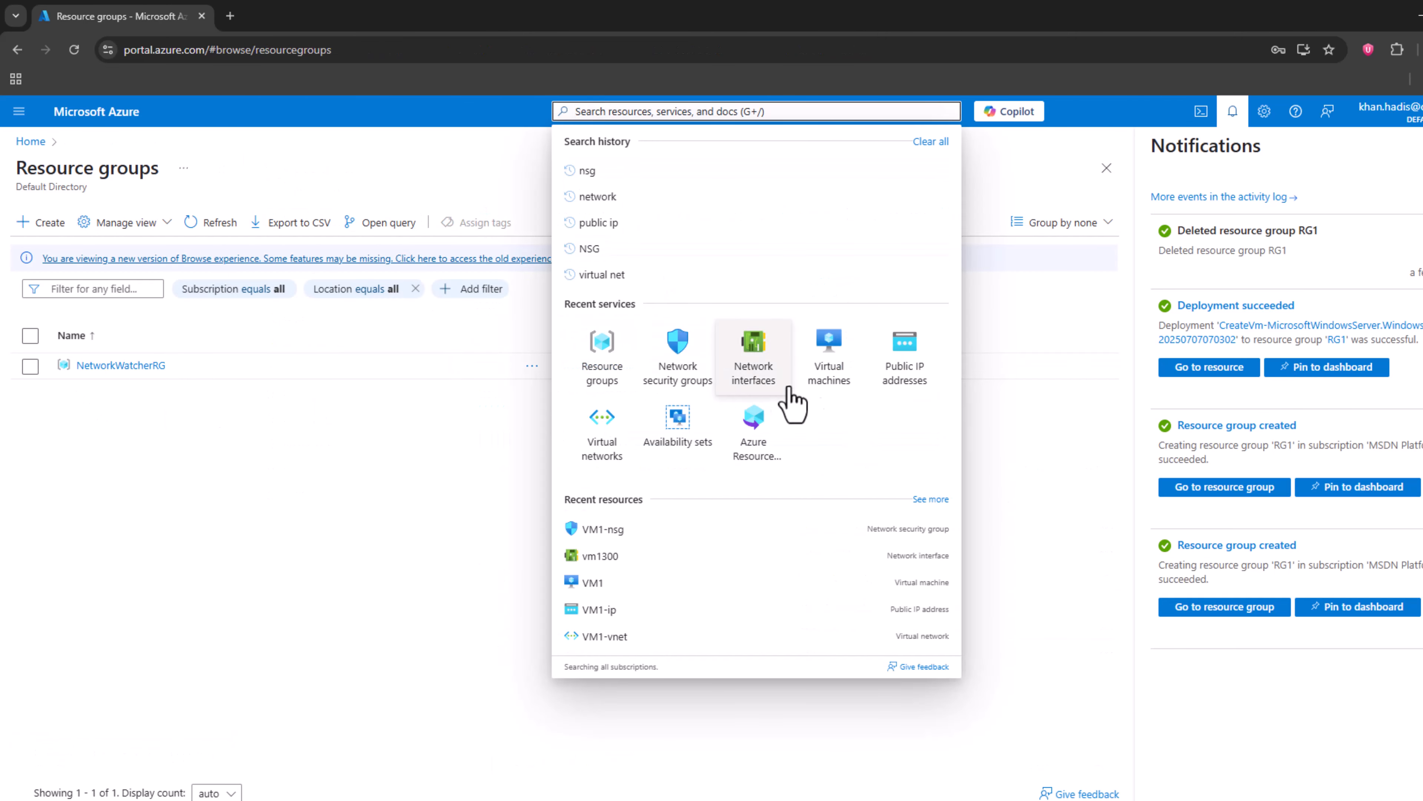
click(827, 397)
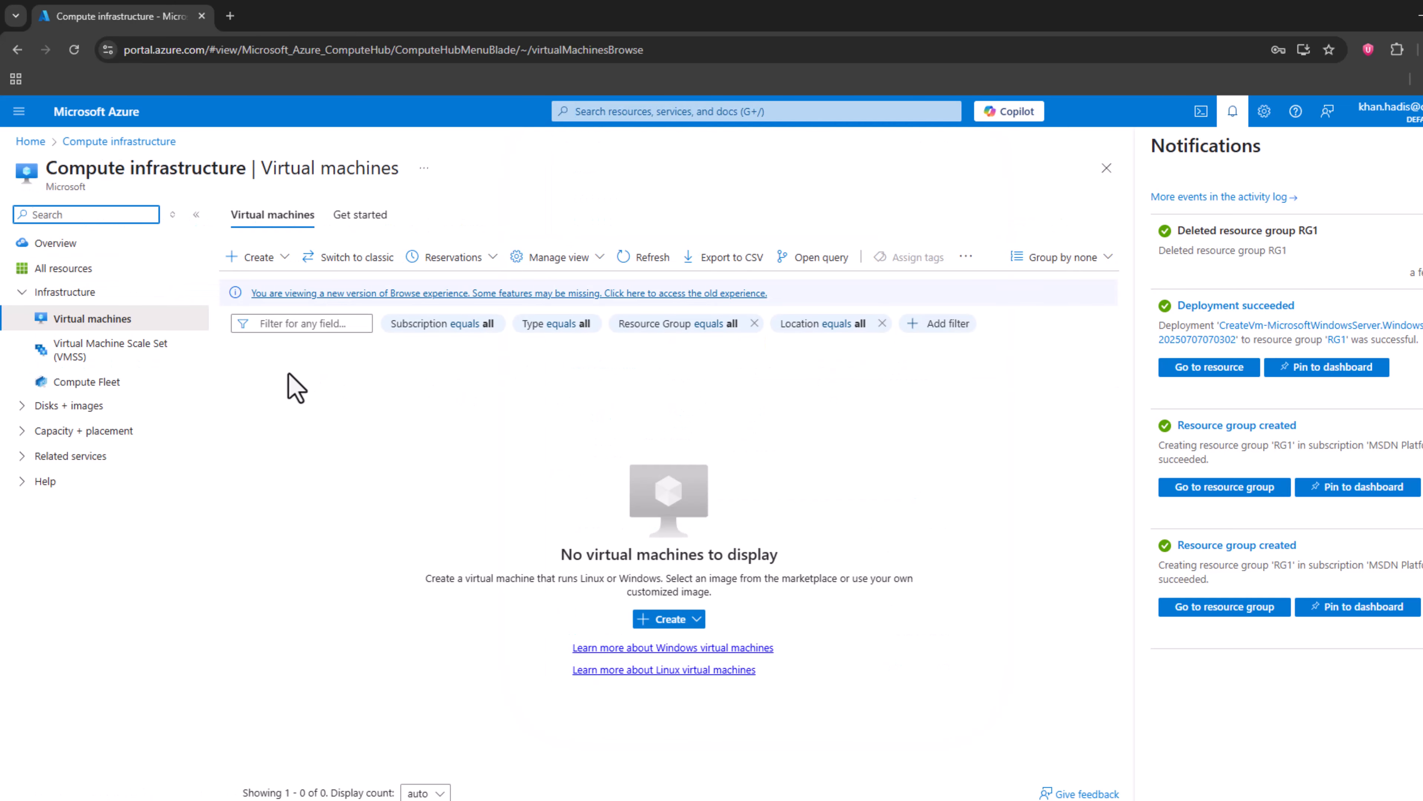
click(616, 111)
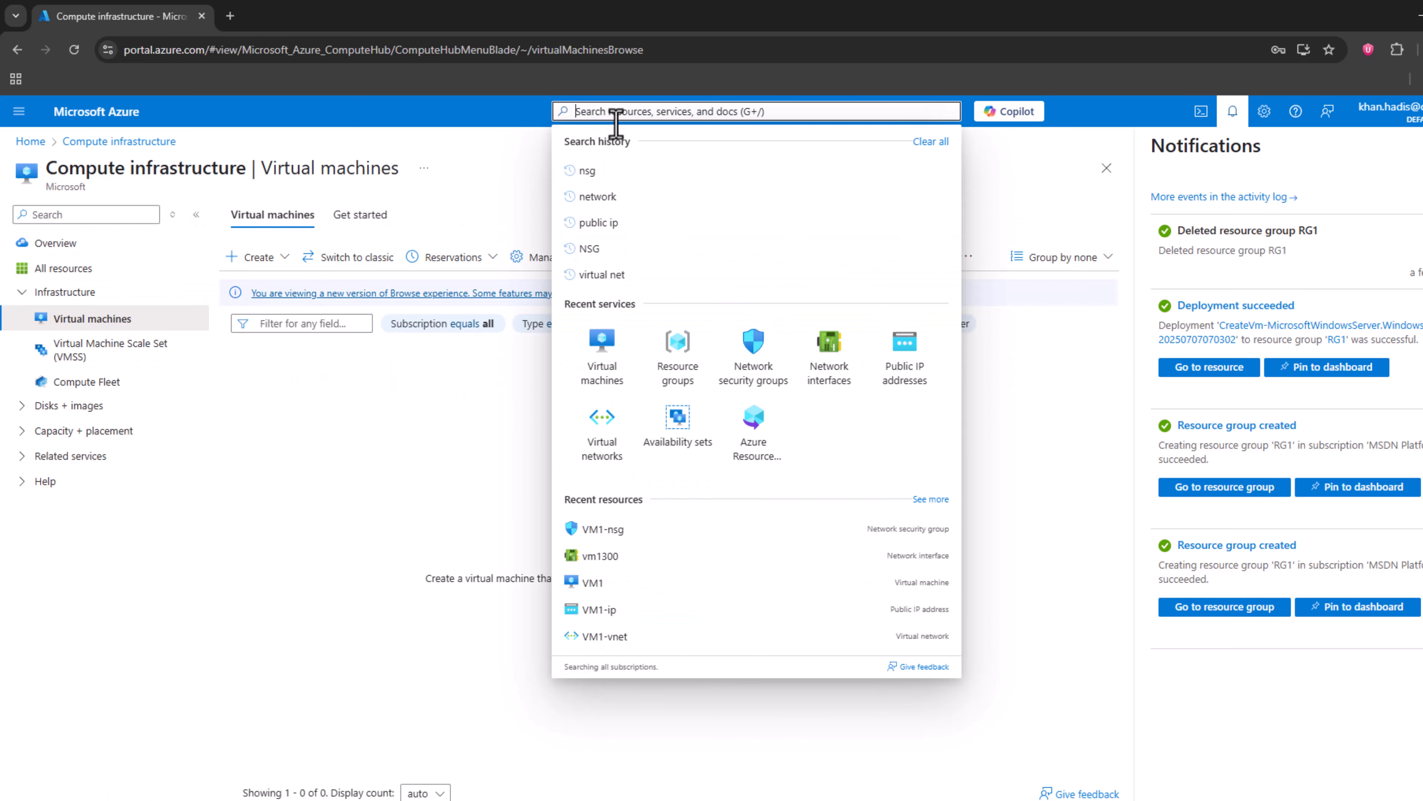
click(817, 390)
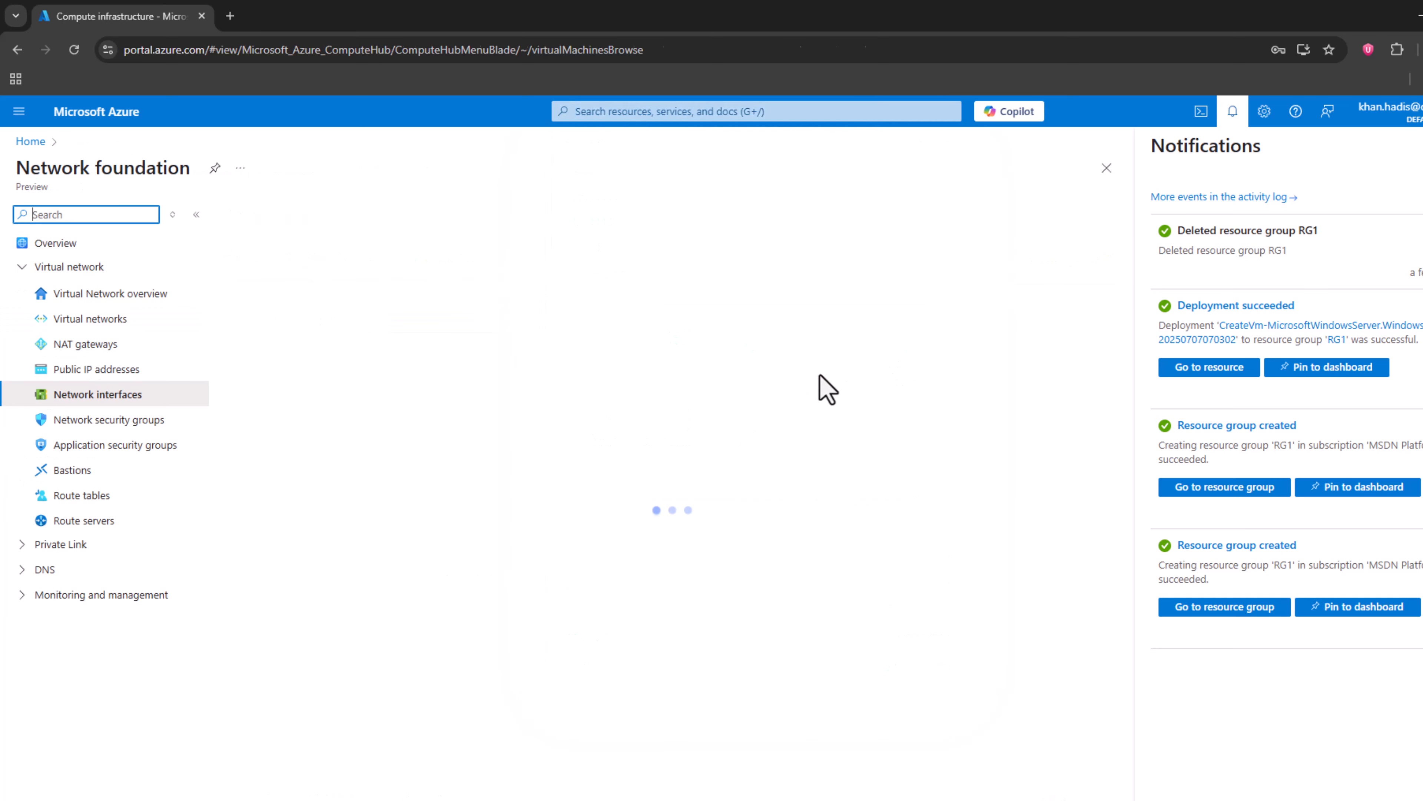
Step: Go to the Public IP addresses and Virtual networks services to check for leftover resources from RG1
click(604, 111)
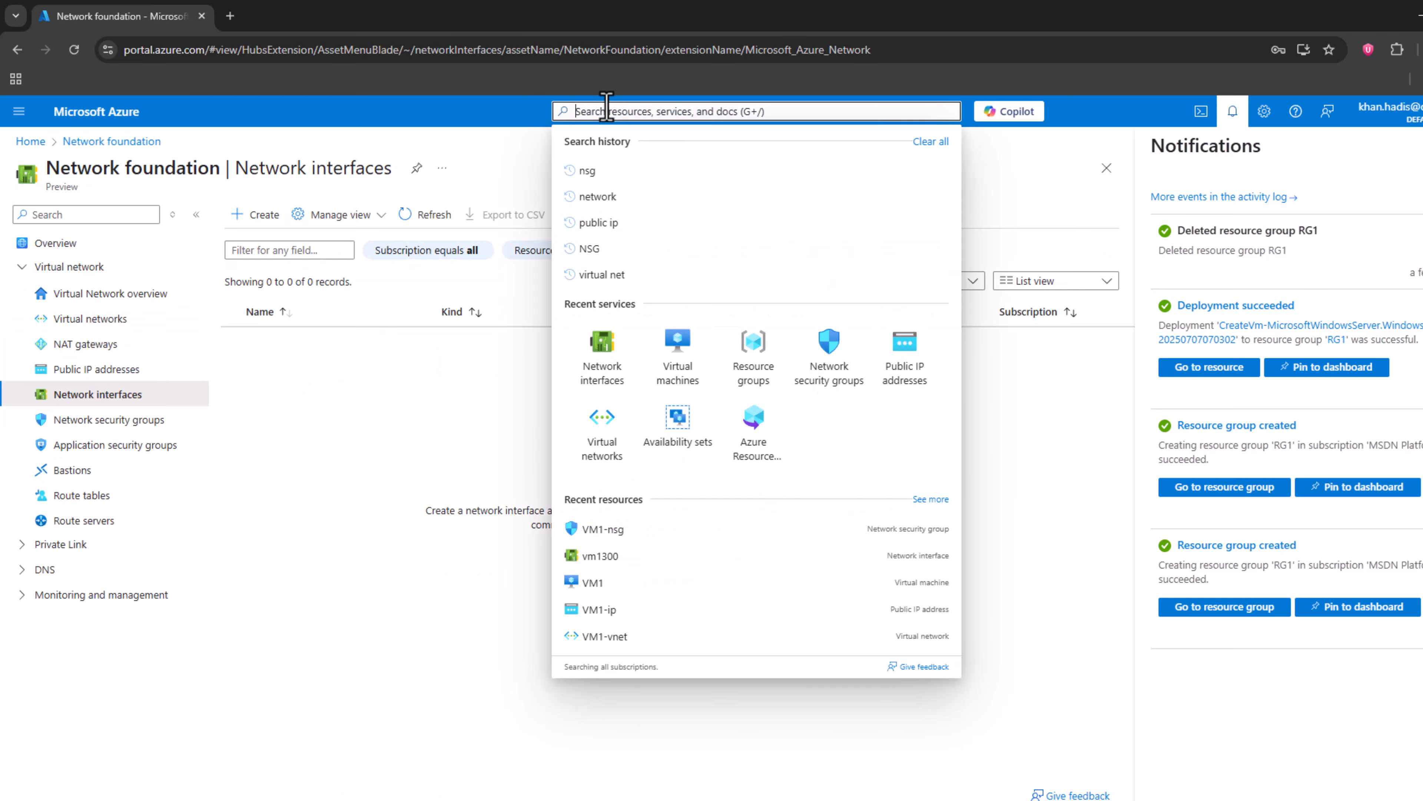
click(904, 362)
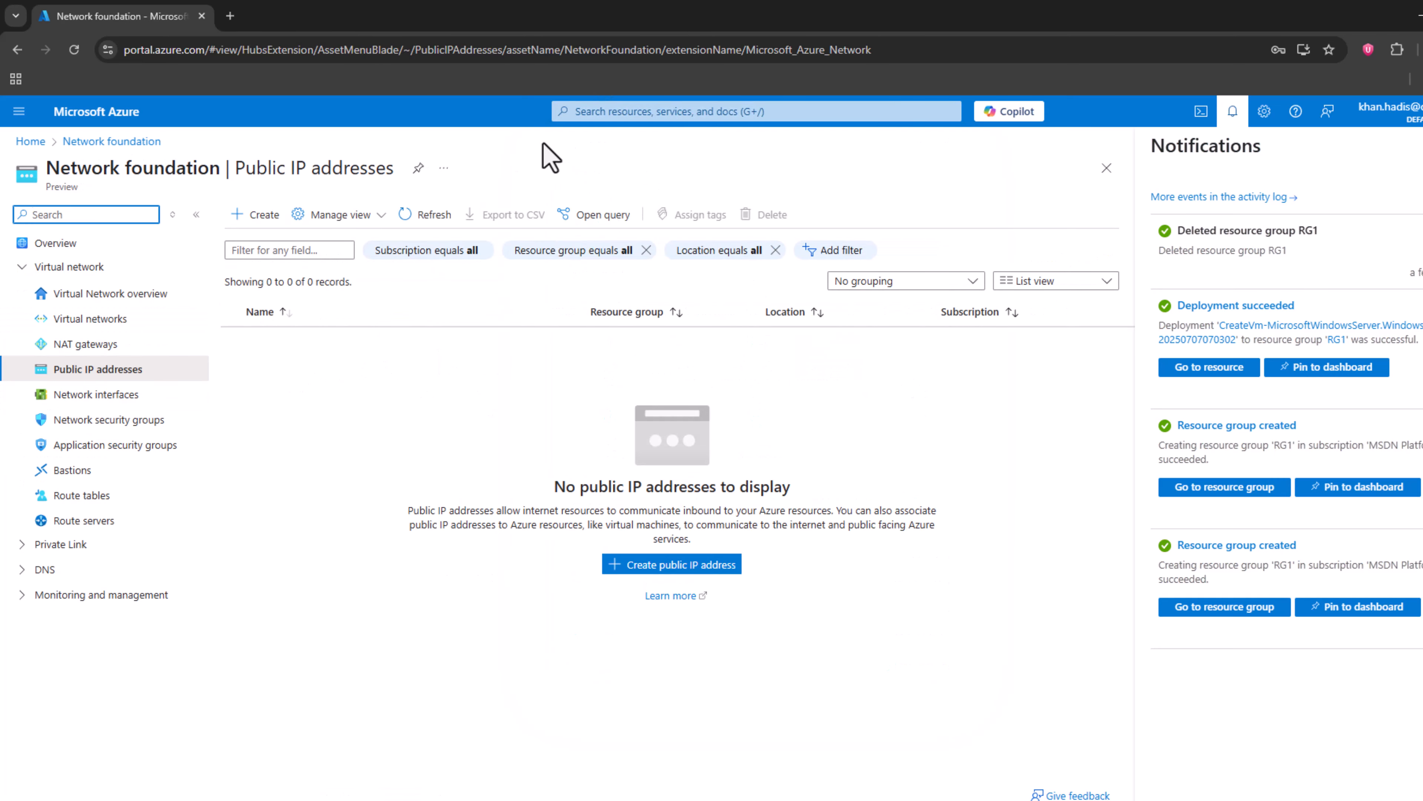
click(579, 115)
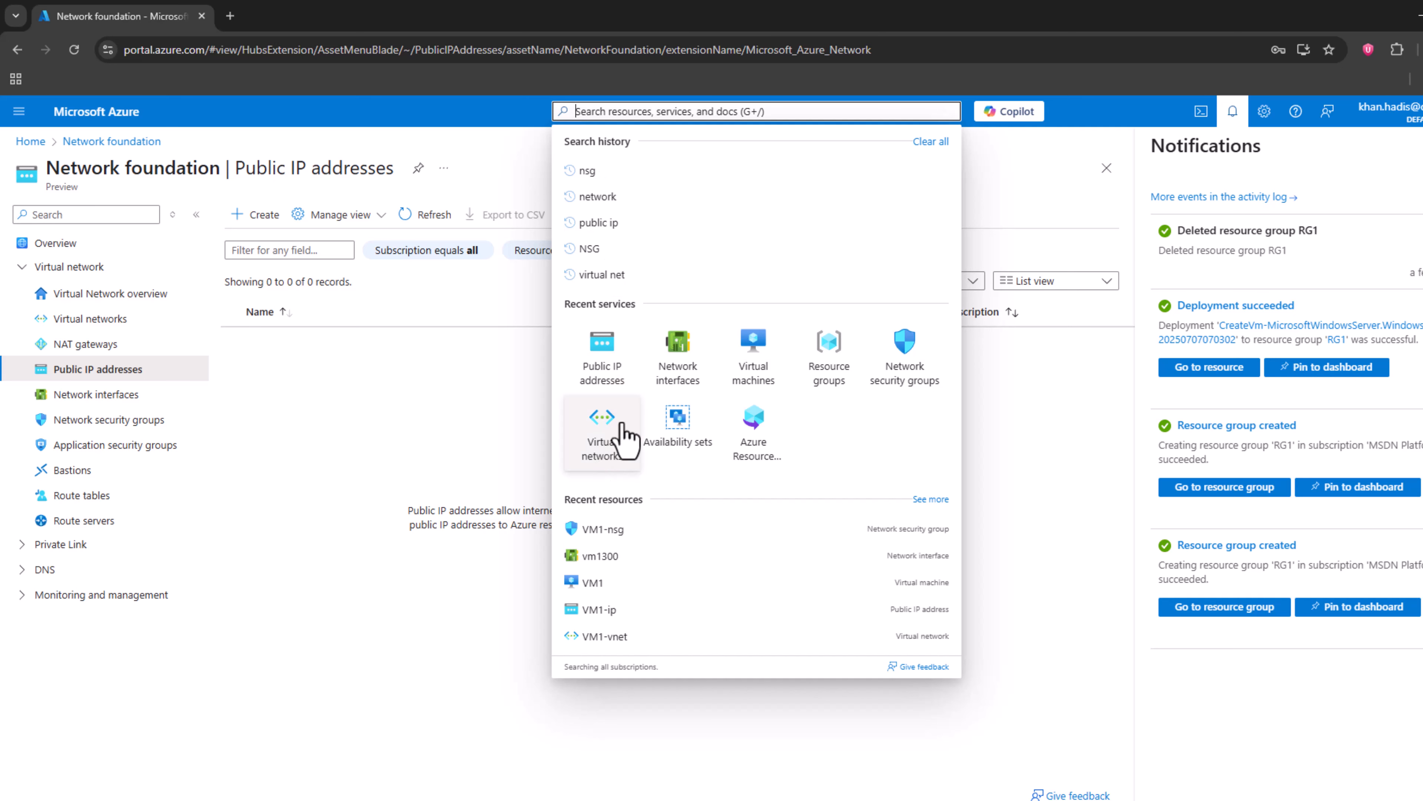
click(615, 435)
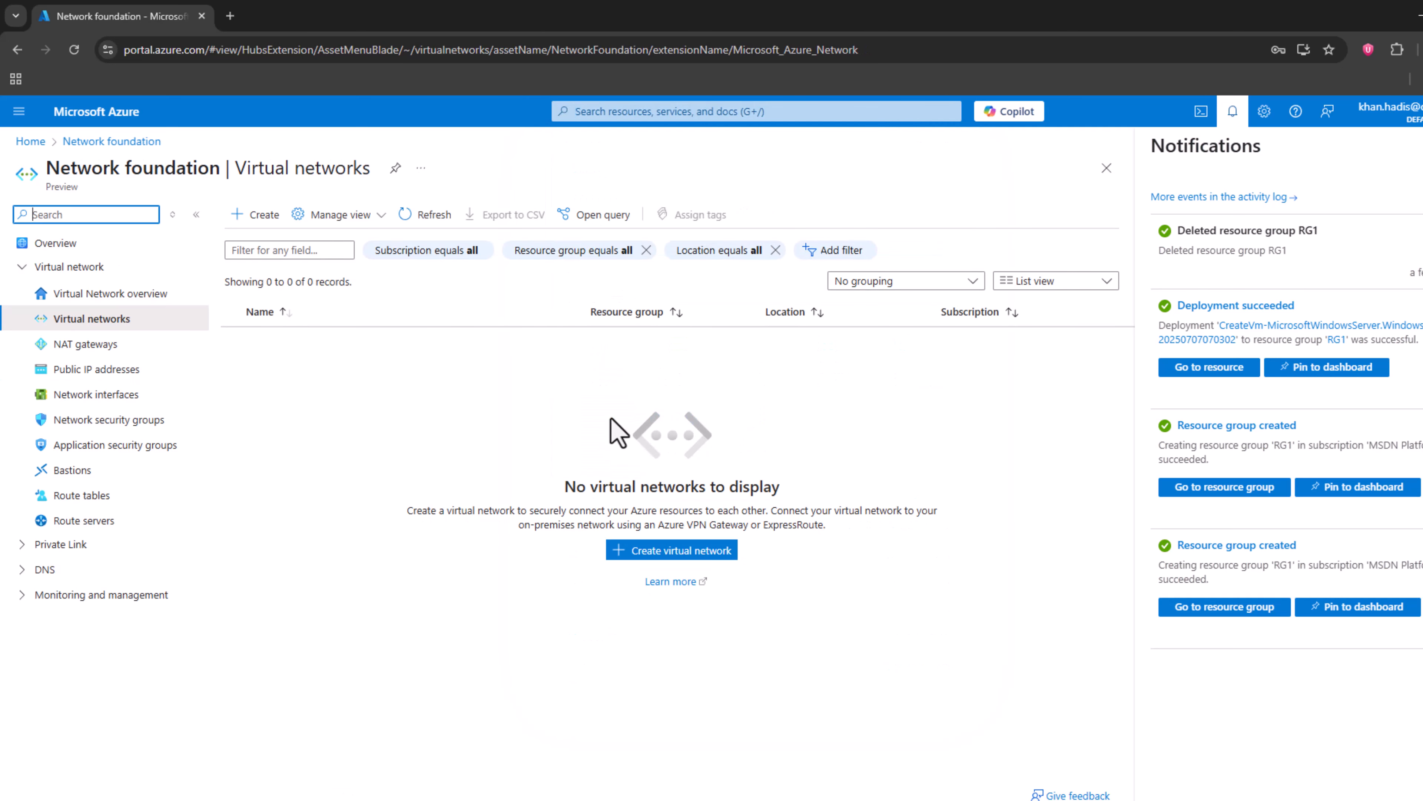